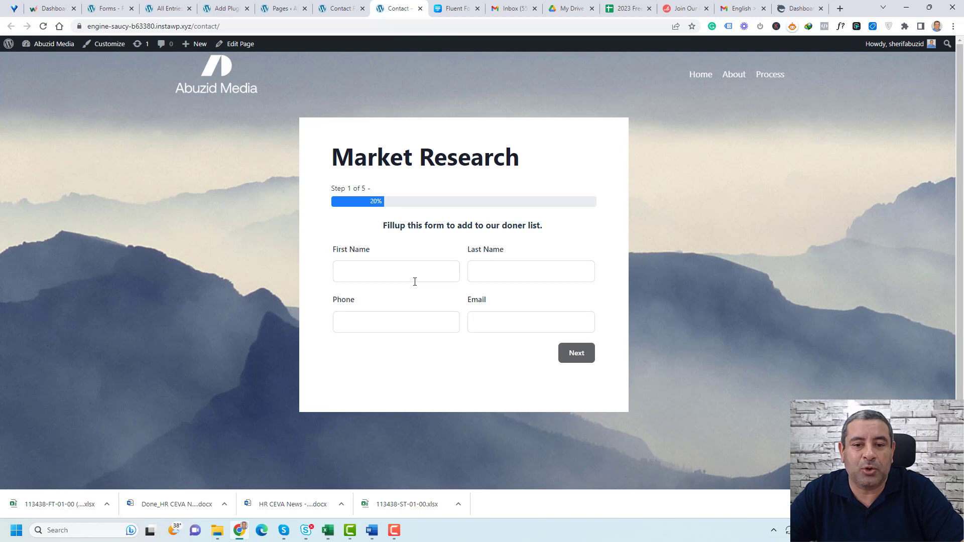
Step: Fill in the Market Research form's contact details from saved autofill data, advance to the donation step, and return to the address step
left_click(415, 282)
key("Down")
key("Return")
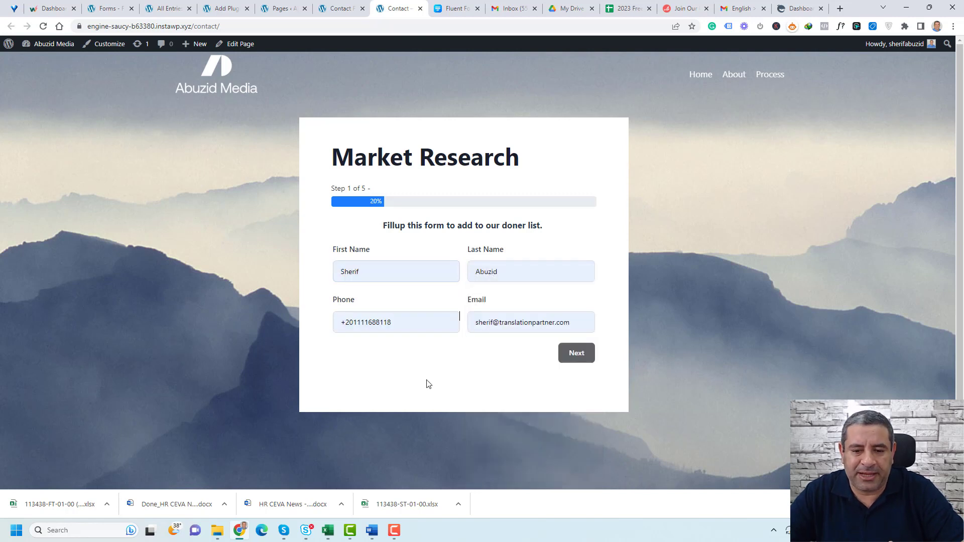
left_click(573, 354)
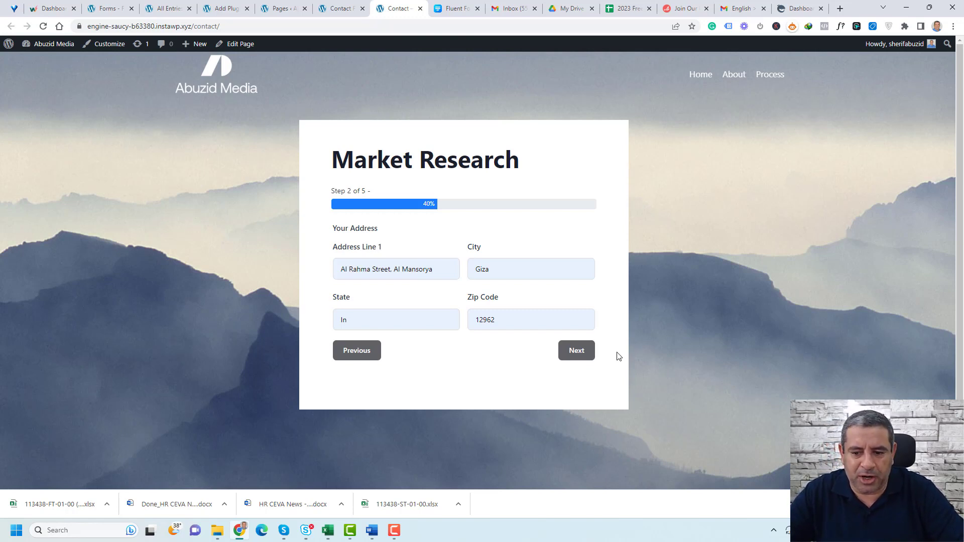
left_click(577, 361)
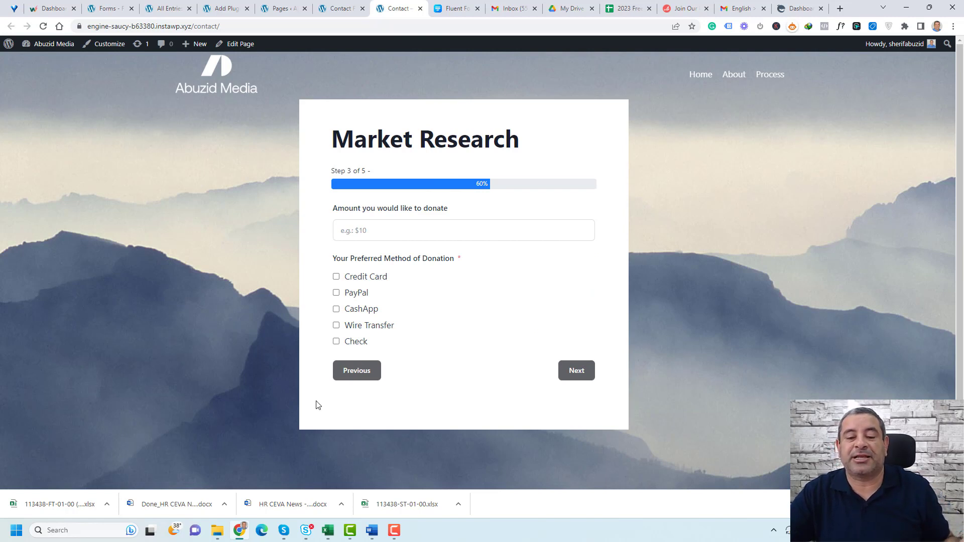
left_click(356, 372)
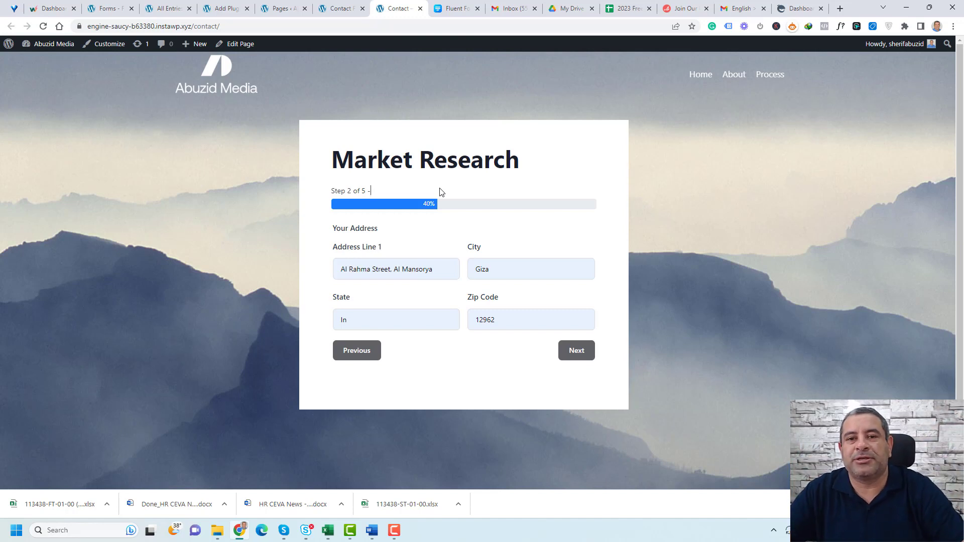
Step: View the Fluent Forms website and the WP Fluent Forms Pro entry in the WPManageNinja account dashboard
left_click(455, 8)
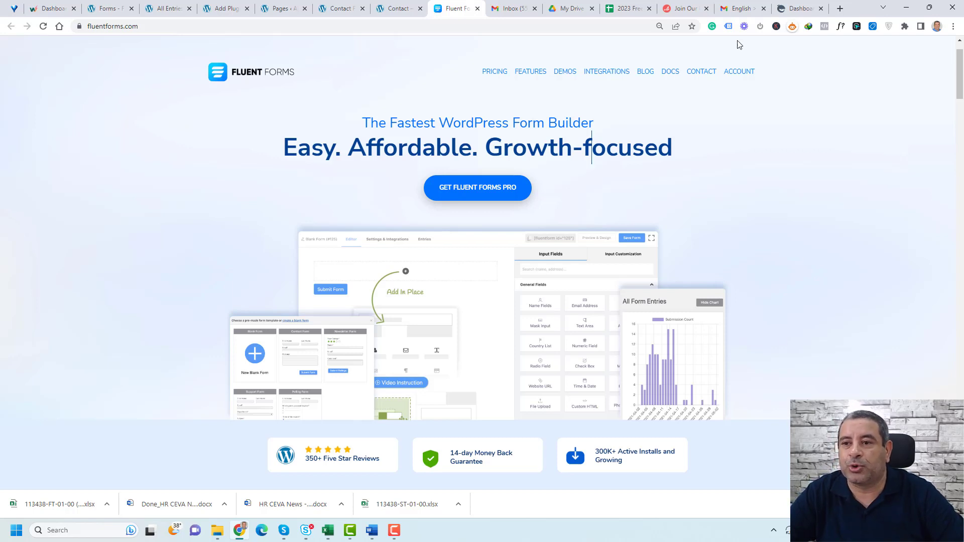
left_click(799, 8)
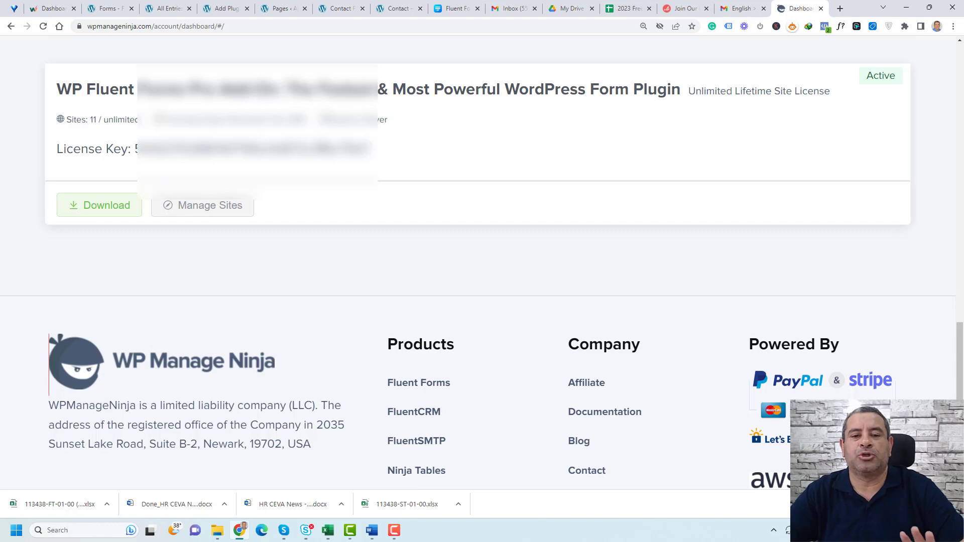
Step: Open the WordPress site's Add Plugins page and search for Fluent Forms
left_click(279, 9)
scroll(297, 254, "up", 3)
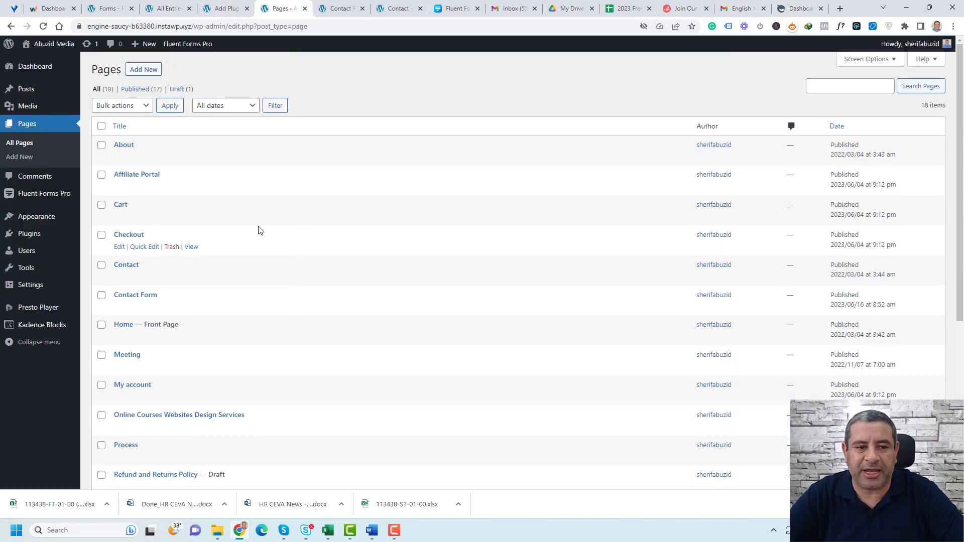
mouse_move(51, 238)
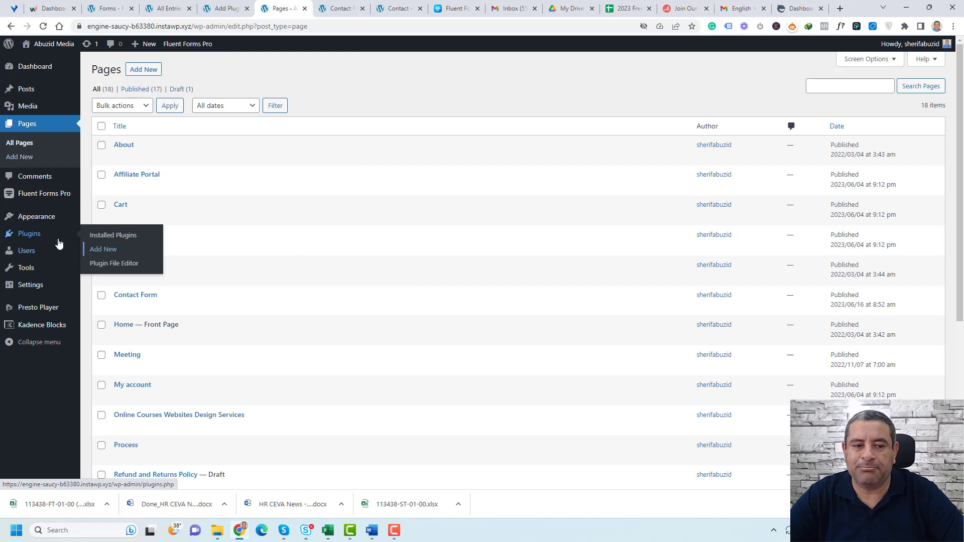
left_click(103, 249)
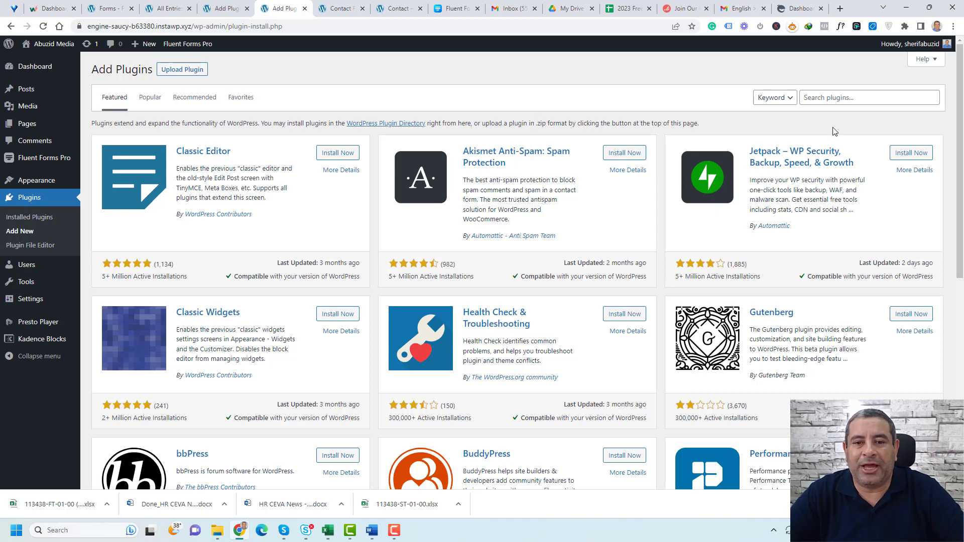
left_click(836, 99)
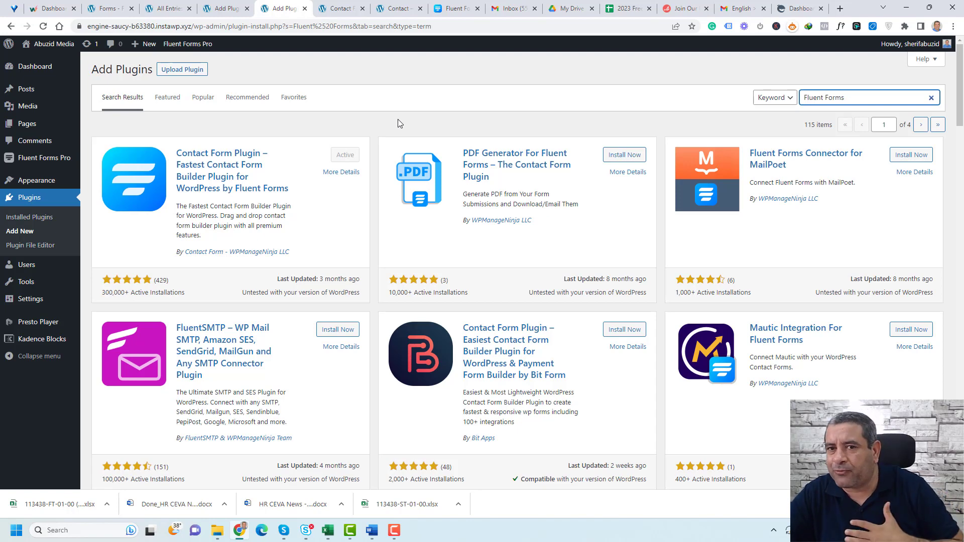
left_click(196, 74)
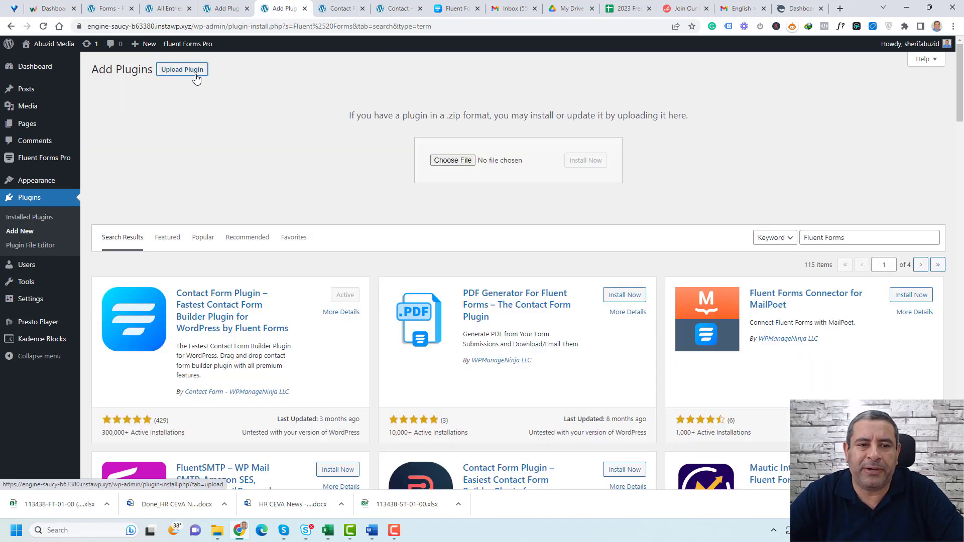
left_click(440, 165)
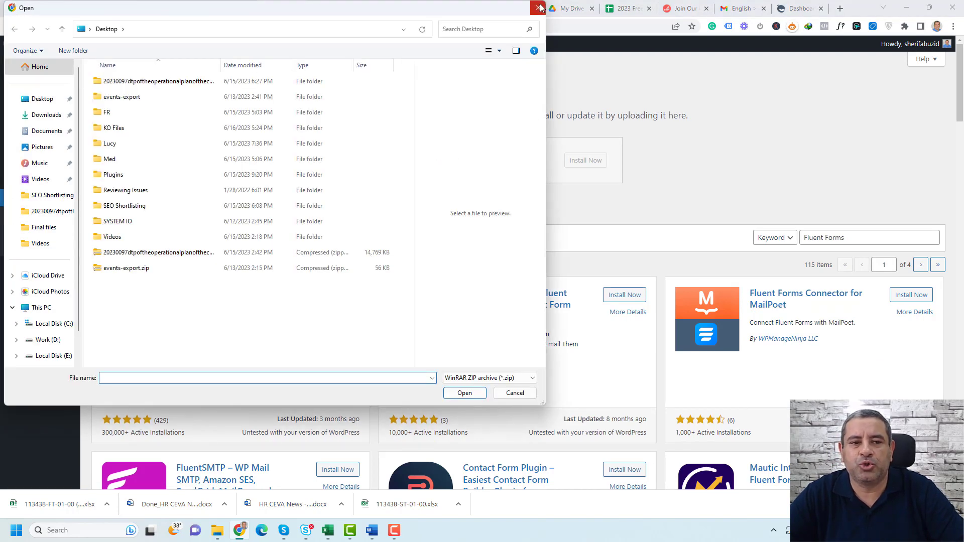
left_click(539, 8)
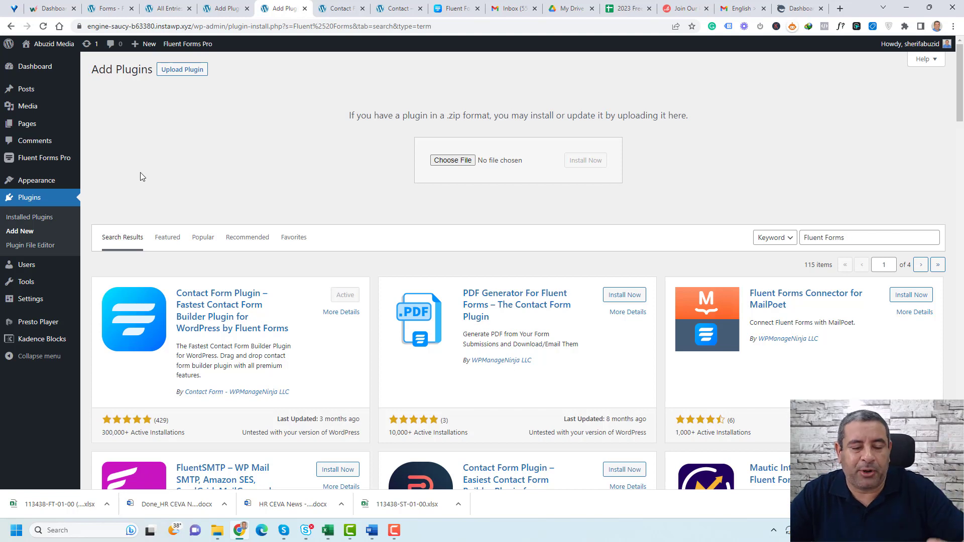
Step: Create a new blank form in Fluent Forms Pro
mouse_move(69, 162)
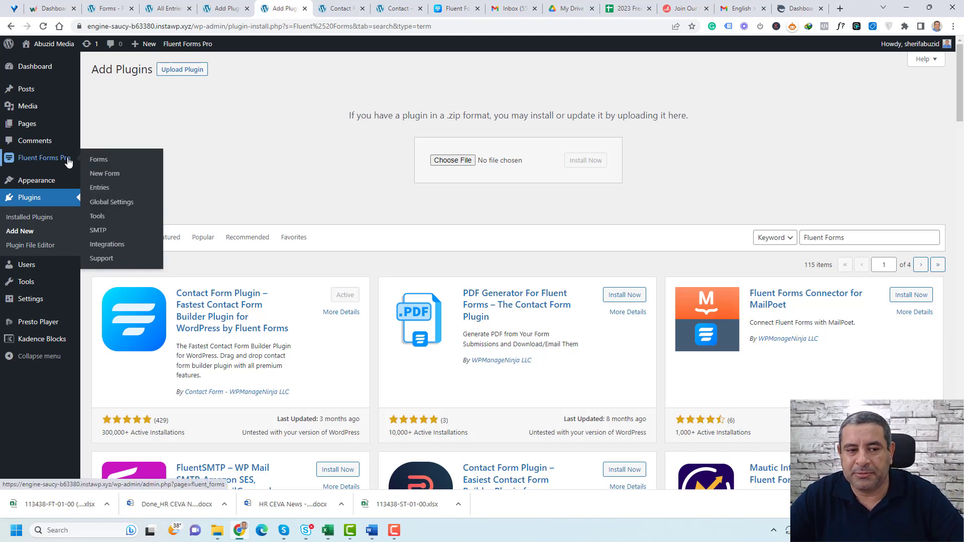
left_click(106, 175)
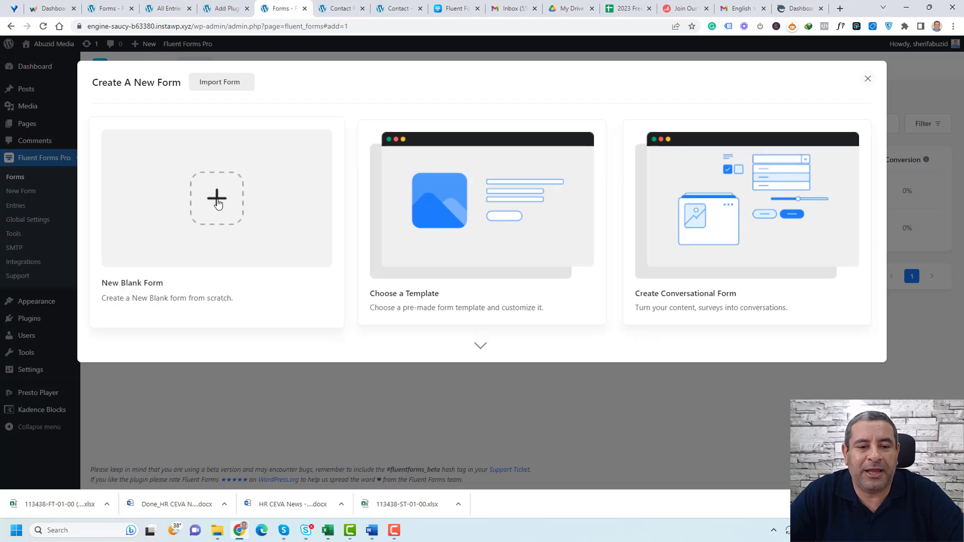
left_click(225, 207)
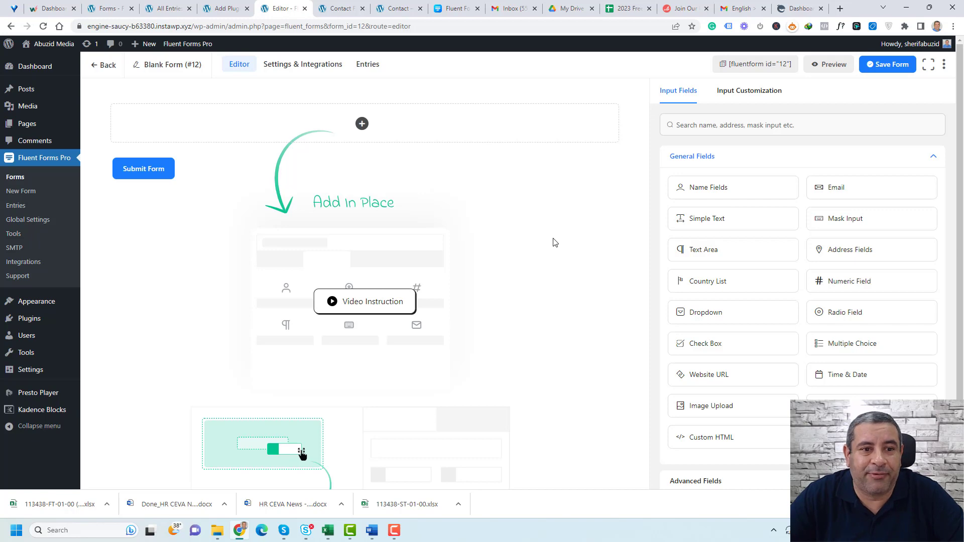
Step: Rename the blank form to Multi Step Form
left_click(141, 67)
triple_click(358, 175)
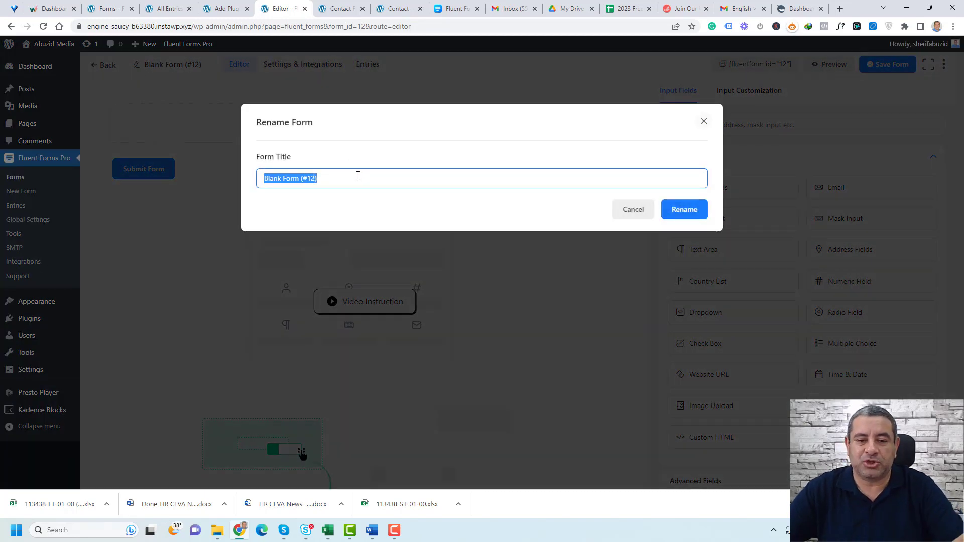
type("Multi Step Form")
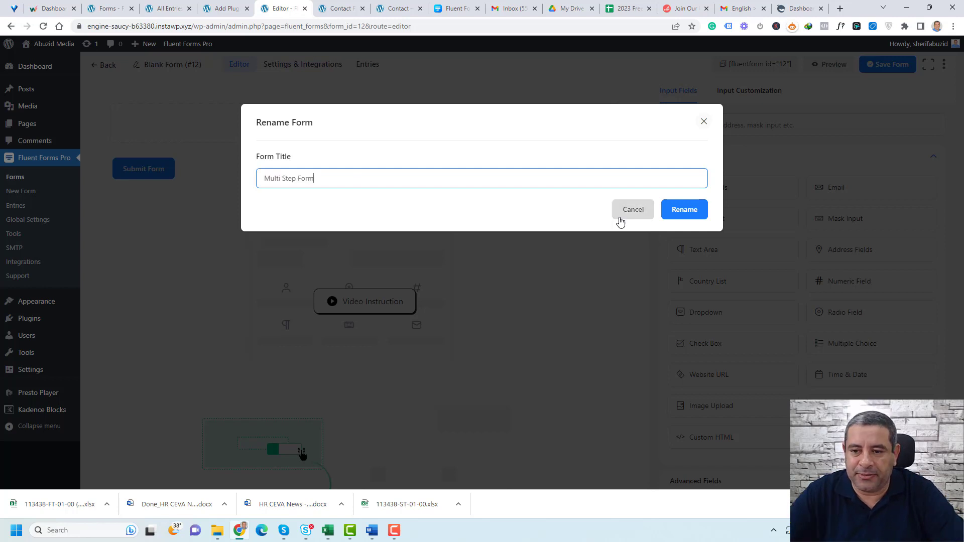
left_click(683, 210)
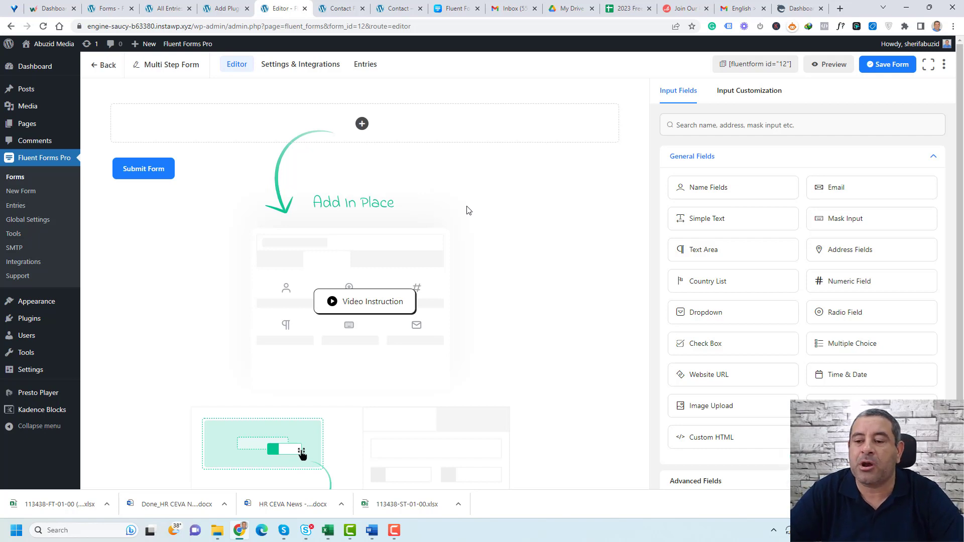
Step: Add a Name Fields element to the empty form and disable Last Name so only First Name is included
scroll(760, 287, "down", 2)
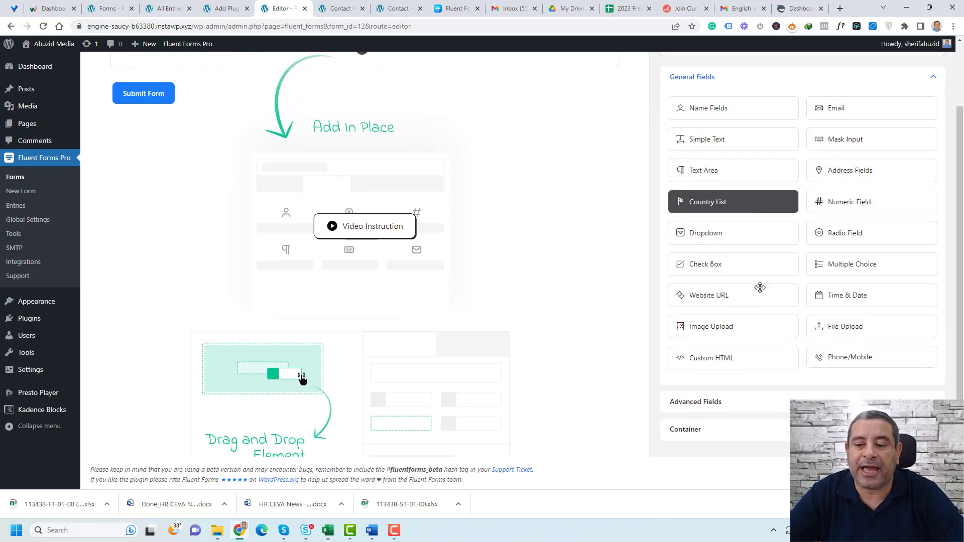
scroll(759, 287, "up", 2)
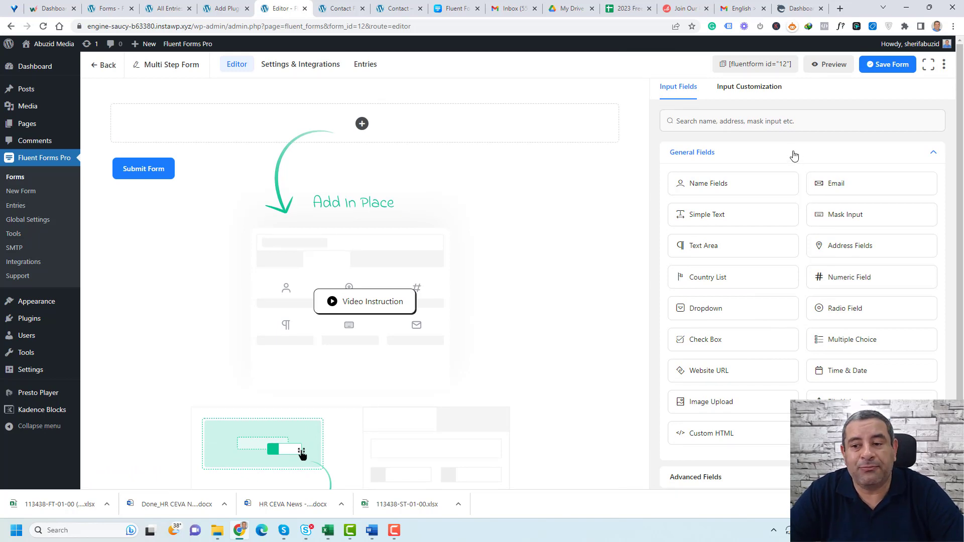
left_click_drag(766, 184, 465, 118)
left_click(465, 118)
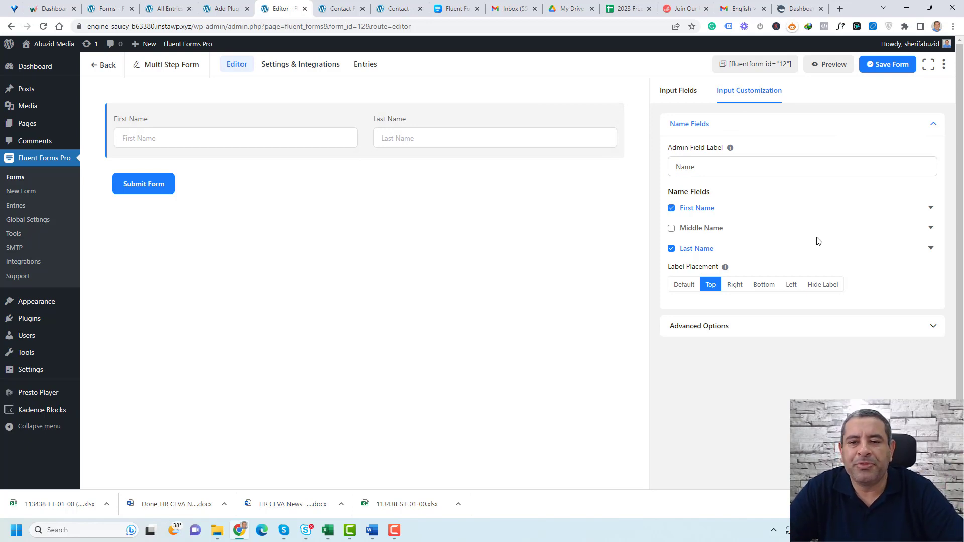
left_click(671, 249)
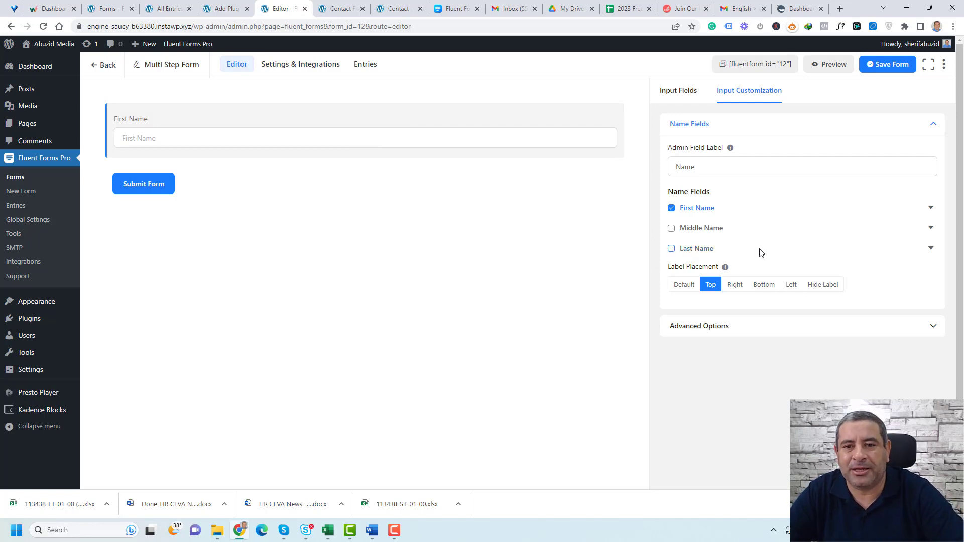
Step: Add Email, Website URL and Text Area fields in that order below the First Name field
left_click(678, 98)
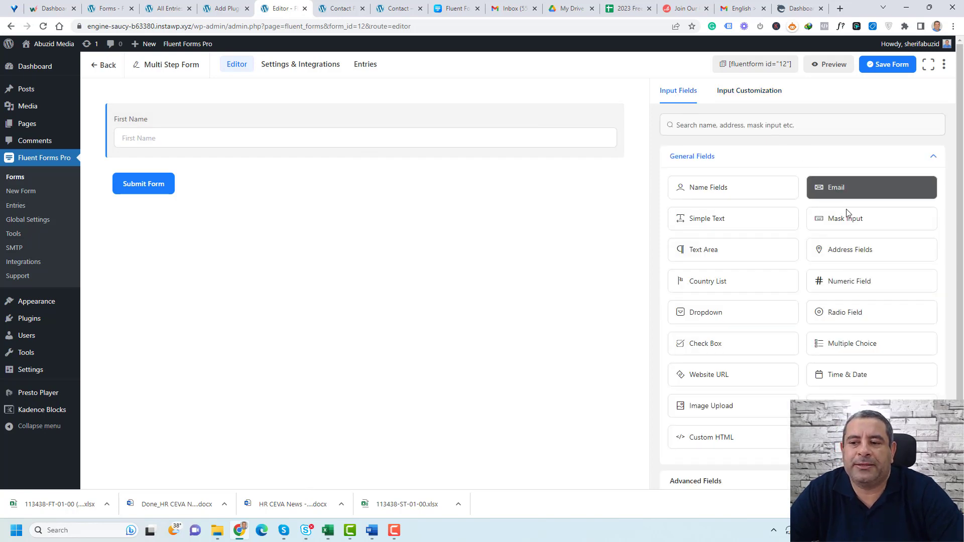
left_click_drag(845, 189, 350, 170)
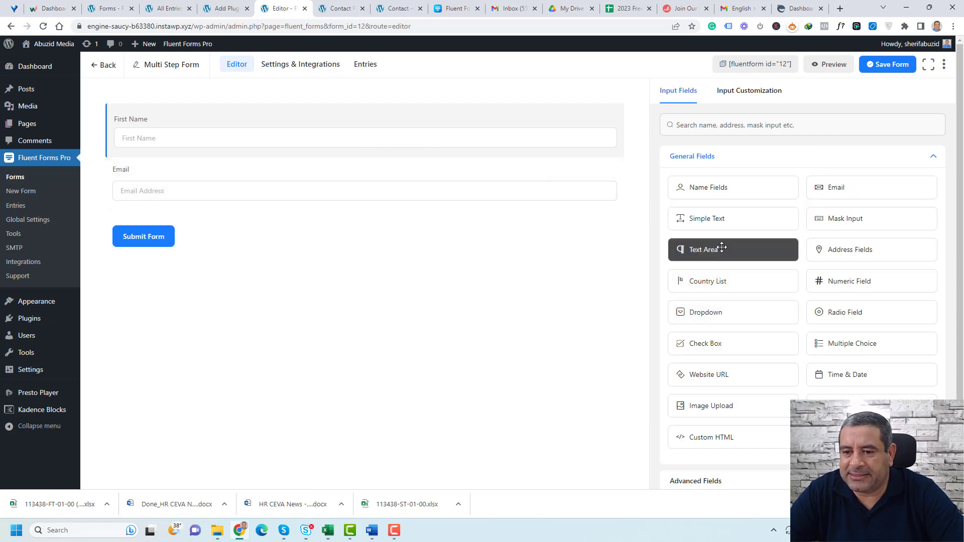
left_click_drag(717, 250, 286, 215)
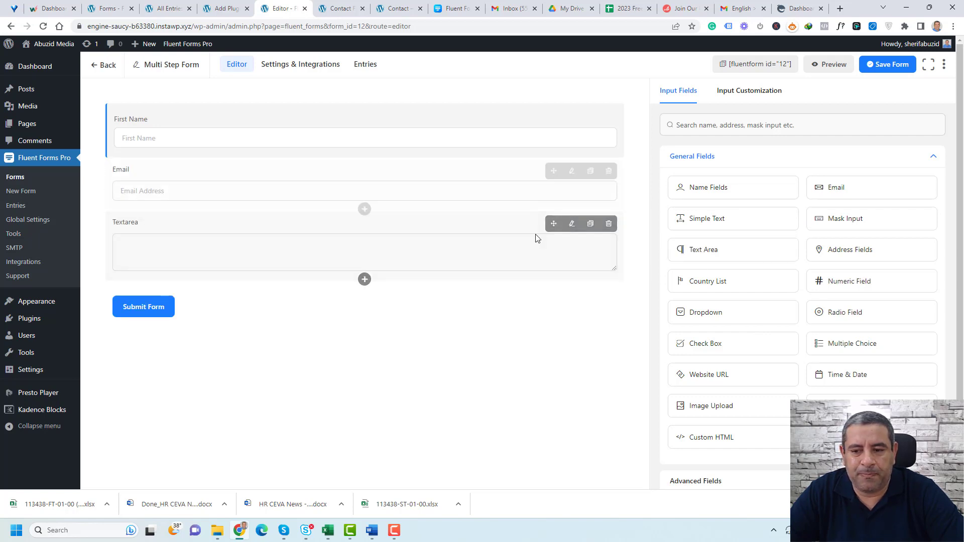
scroll(738, 278, "down", 1)
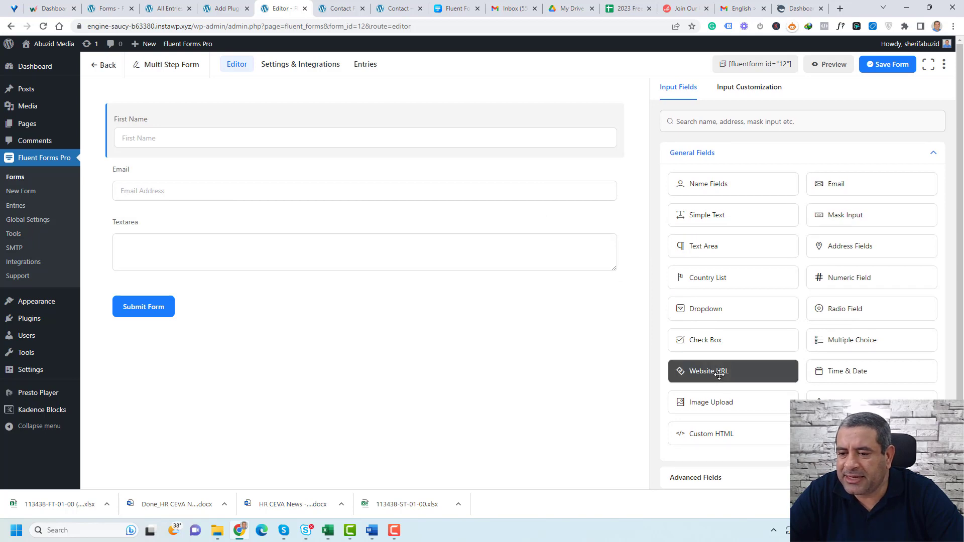
left_click_drag(718, 374, 269, 239)
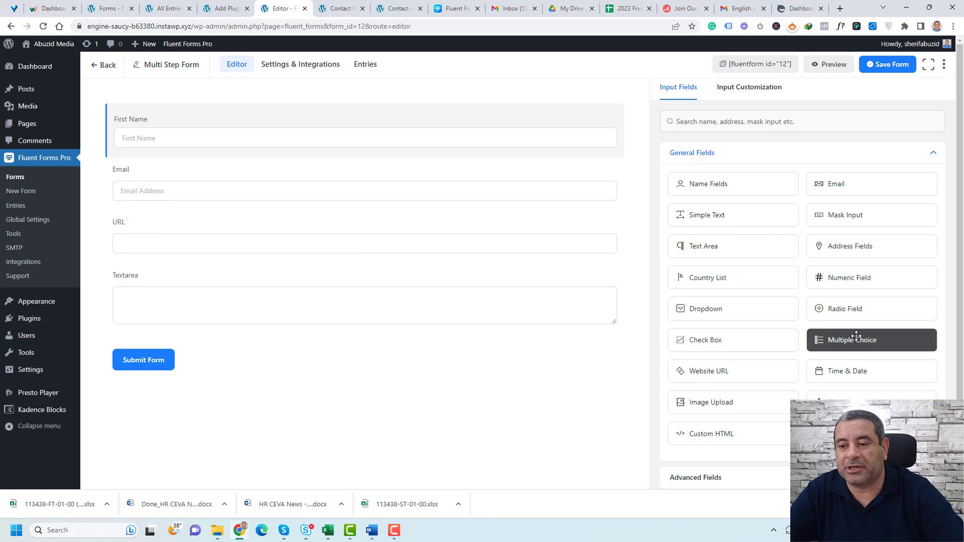
Step: Insert Address Fields and a Phone/Mobile field between the URL field and the text area
left_click_drag(850, 246, 305, 269)
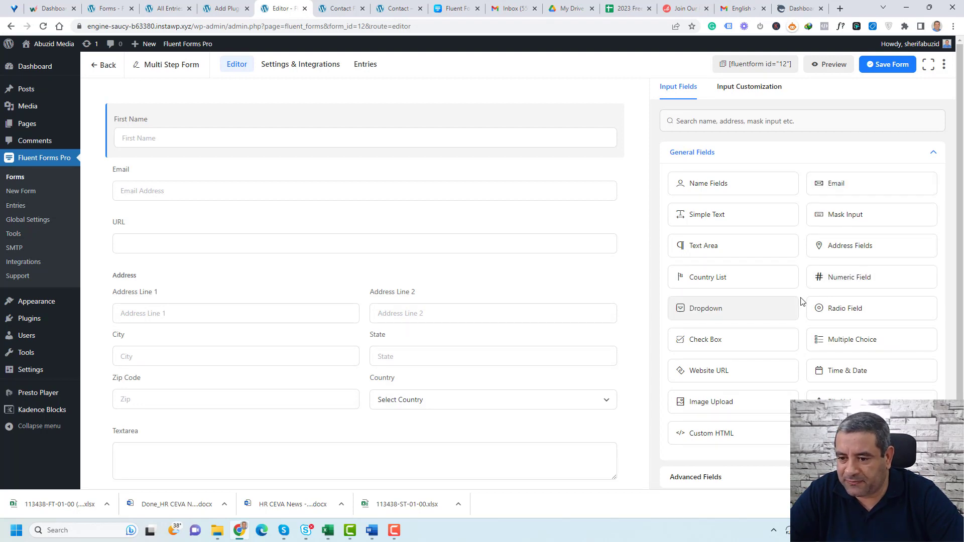
scroll(800, 301, "down", 2)
left_click_drag(853, 349, 258, 365)
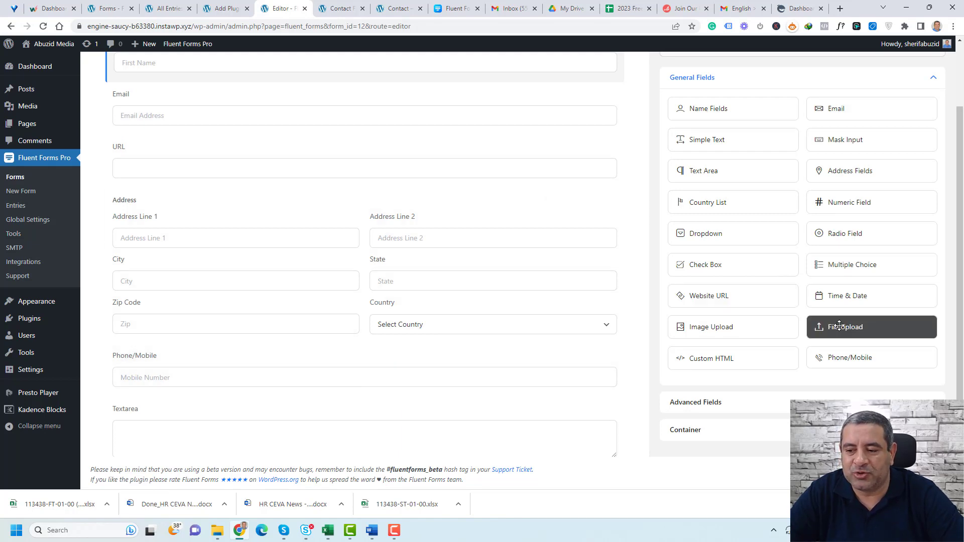
Step: Add a File Upload field and place it below the text area, just above the Submit Form button
left_click_drag(839, 325, 256, 415)
scroll(256, 415, "down", 3)
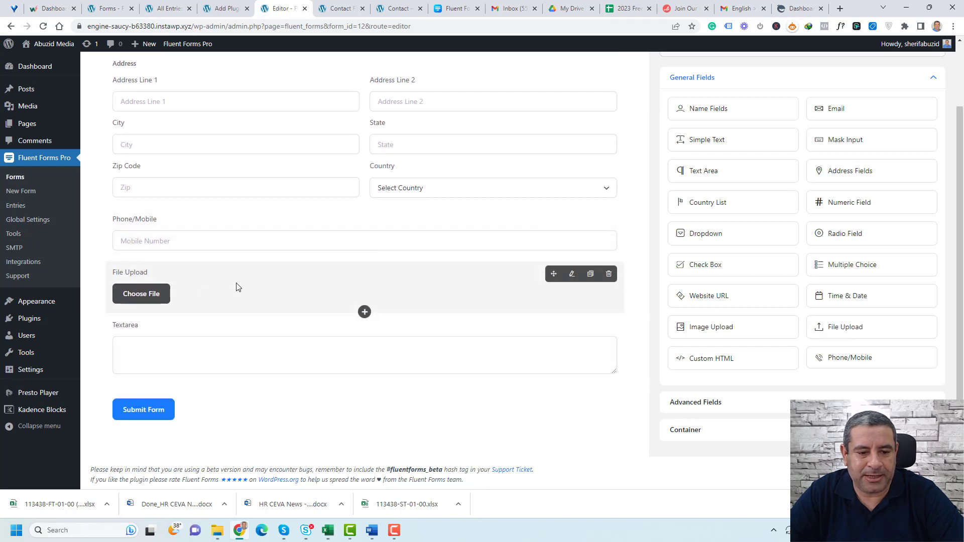
left_click_drag(553, 276, 536, 341)
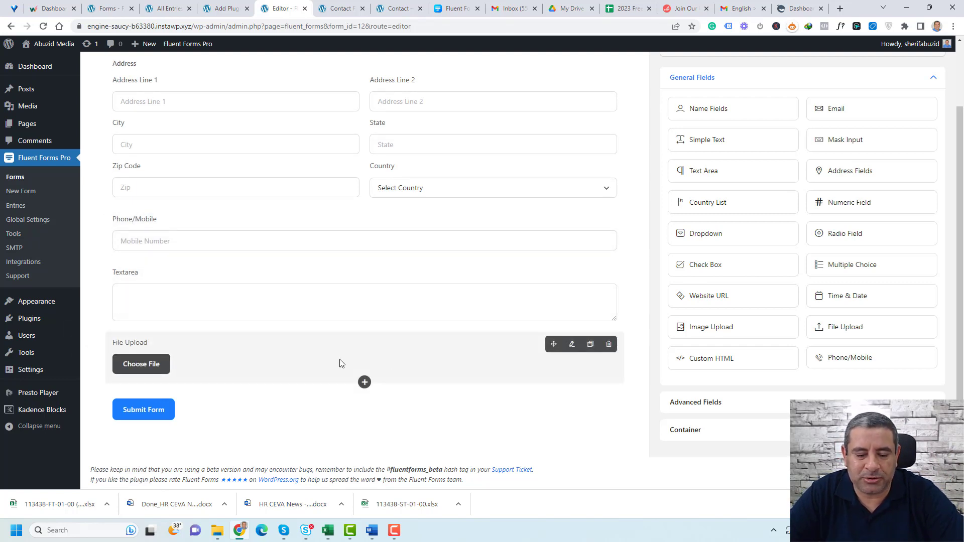
Step: Open the customization settings of the File Upload field and of the First Name field
left_click(339, 363)
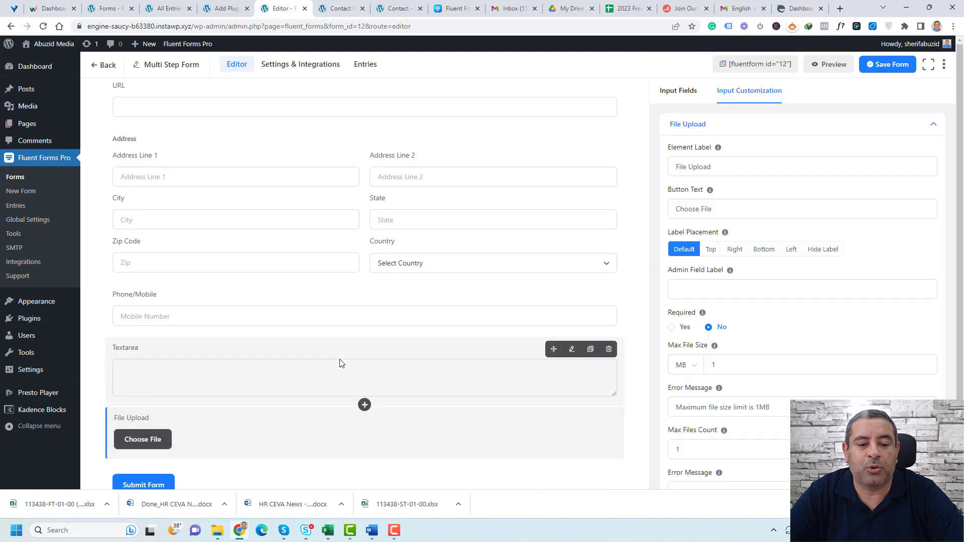
scroll(340, 362, "up", 3)
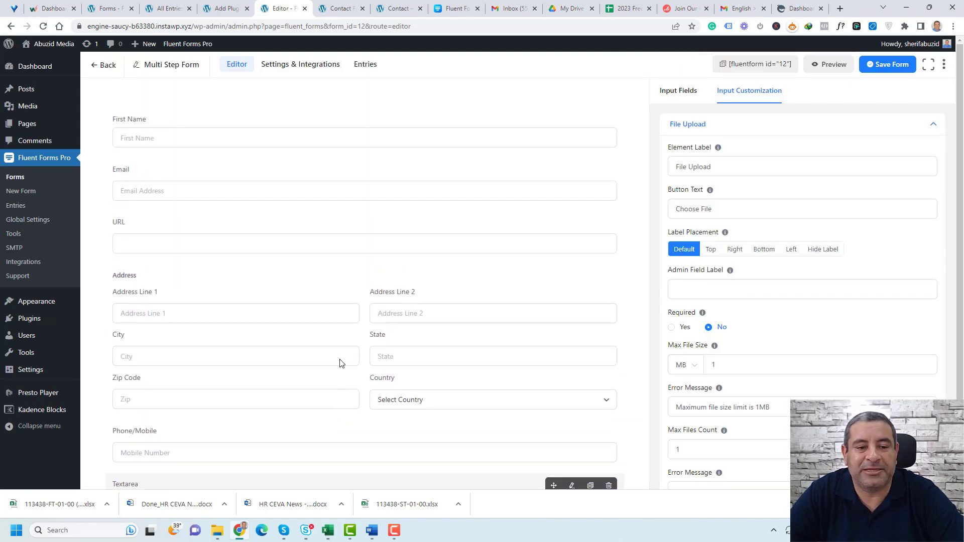
left_click(267, 169)
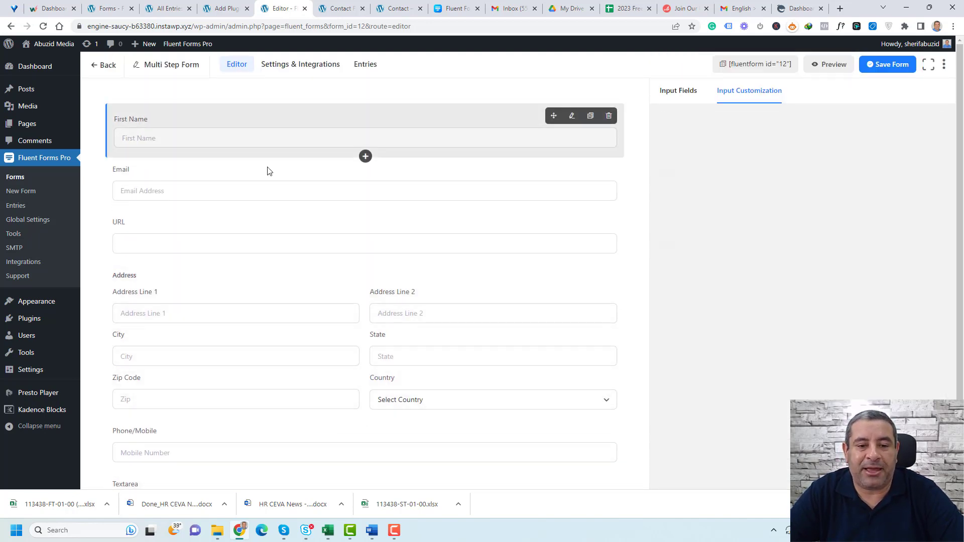
Step: Delete the Website URL field from the form and open the customization settings of the text area
left_click(246, 230)
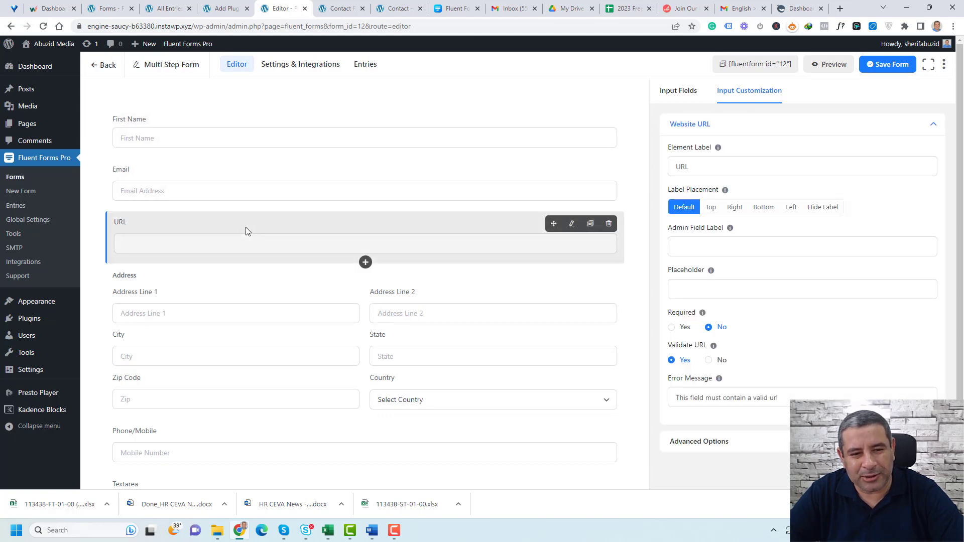
left_click(608, 224)
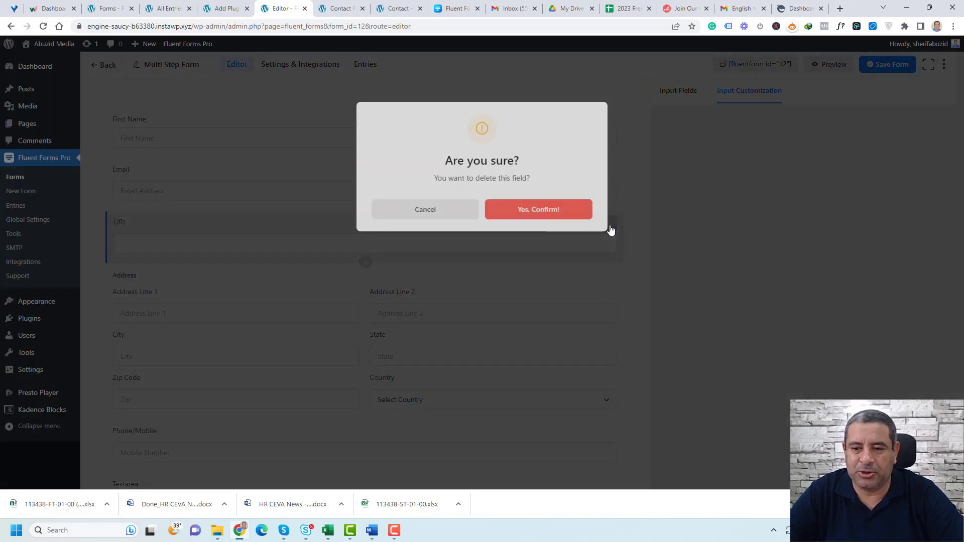
left_click(556, 217)
scroll(269, 239, "down", 2)
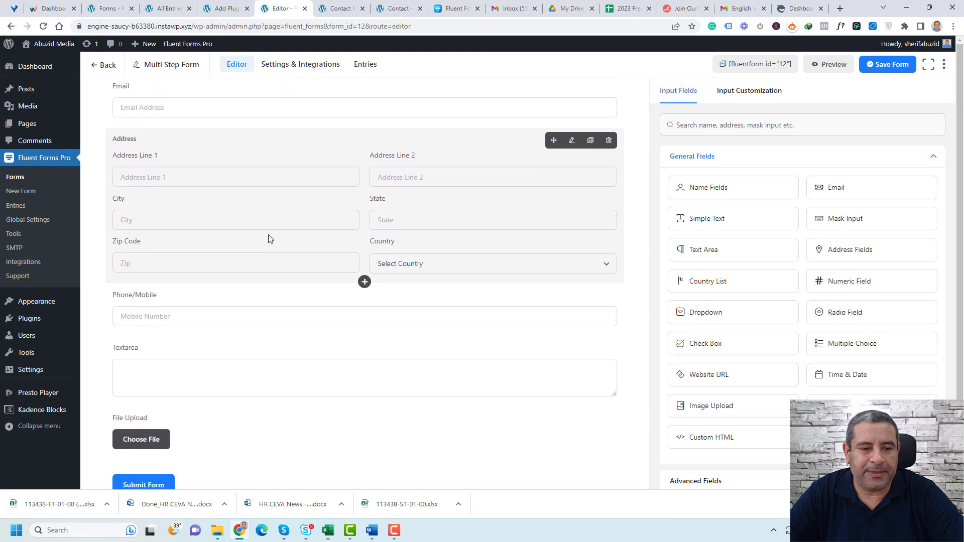
left_click(204, 373)
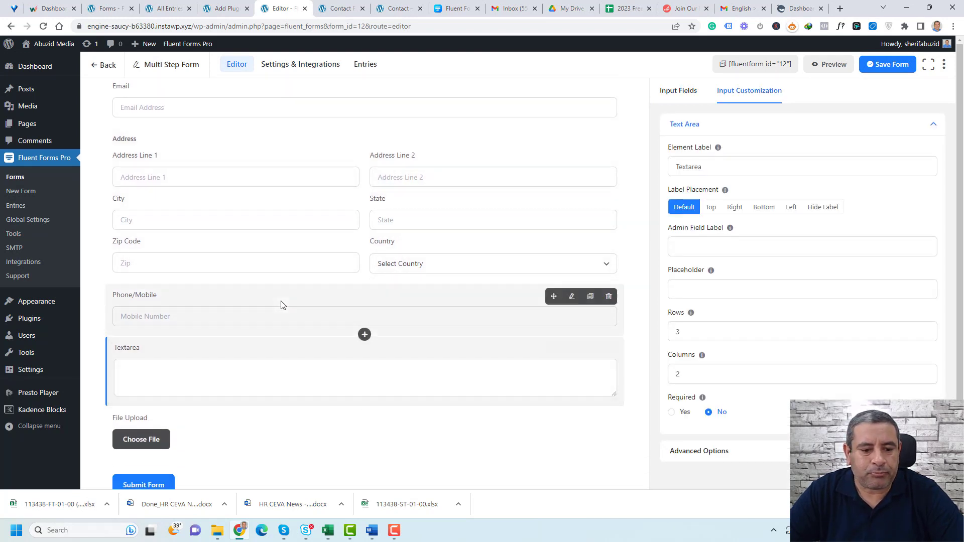
scroll(280, 304, "up", 2)
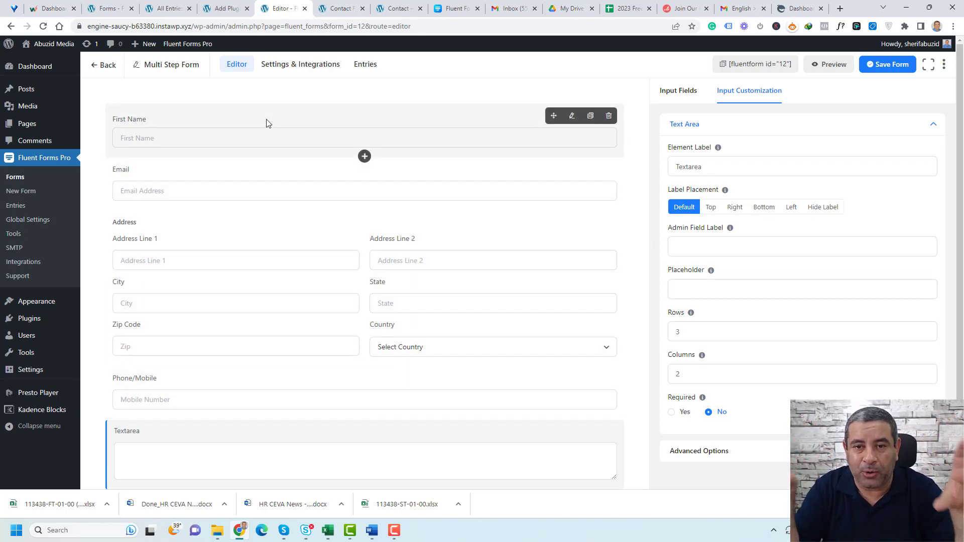
Step: Insert a Two Column Container between the First Name and Email fields
left_click(673, 91)
scroll(781, 349, "down", 1)
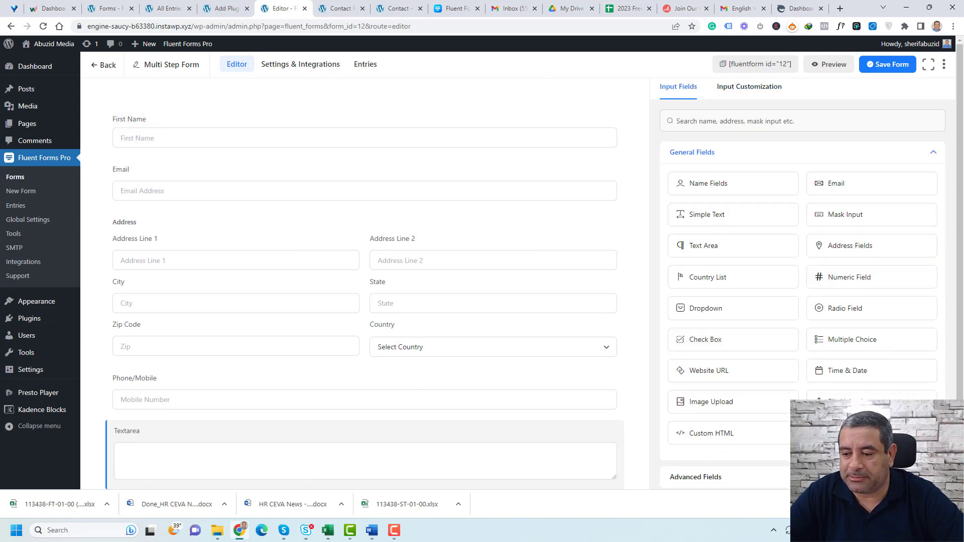
left_click(933, 153)
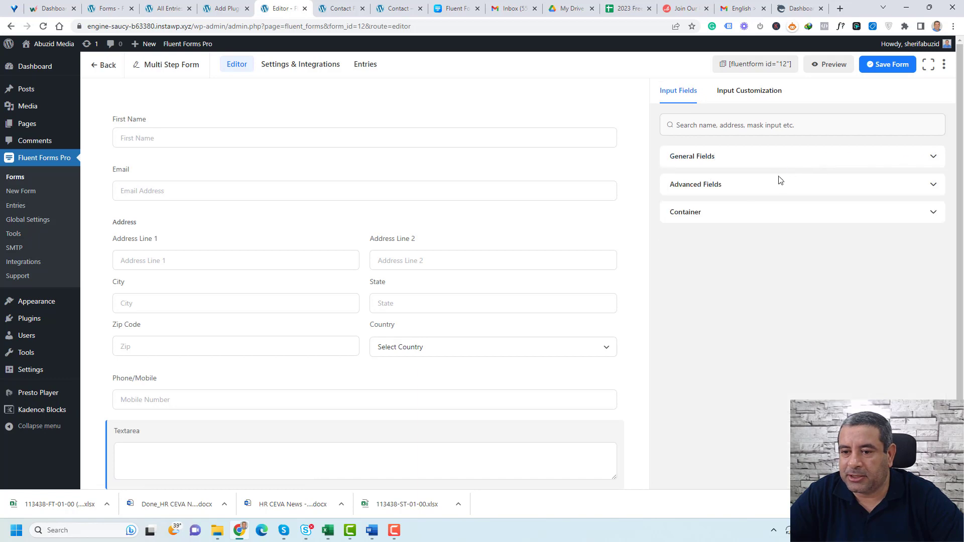
left_click(937, 215)
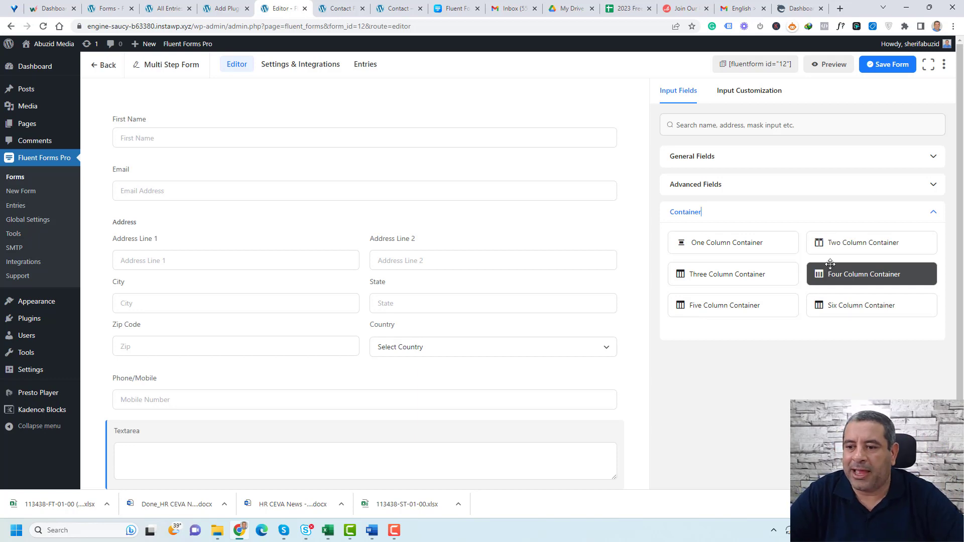
left_click_drag(839, 244, 336, 161)
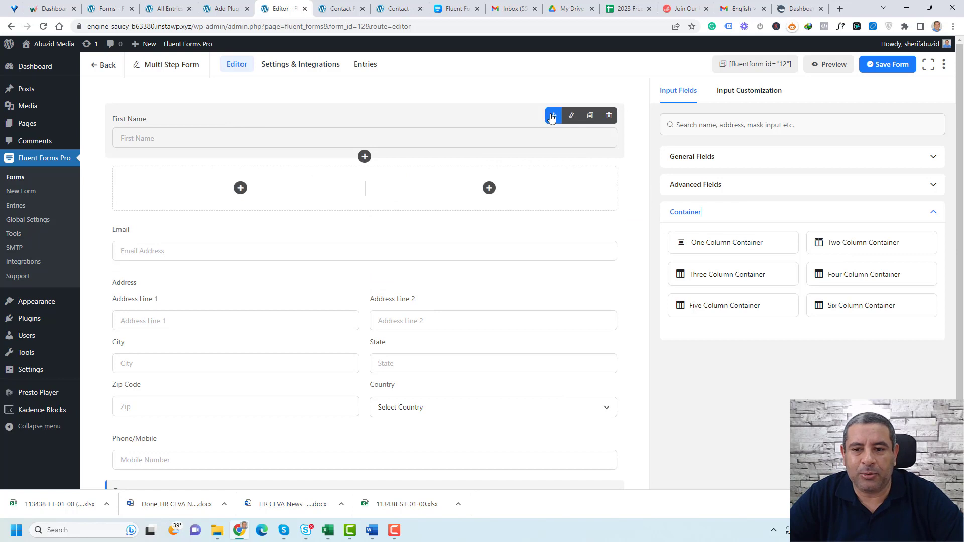
Step: Move First Name into the container's first column and Email into the second, and narrow the first column to about one third of the width
left_click_drag(552, 118, 282, 157)
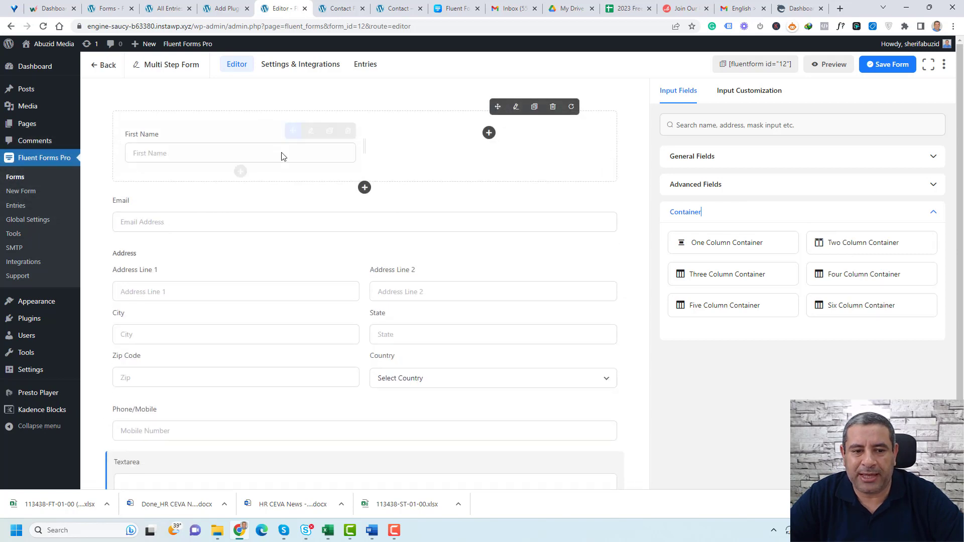
left_click_drag(554, 201, 549, 161)
left_click_drag(364, 154, 291, 160)
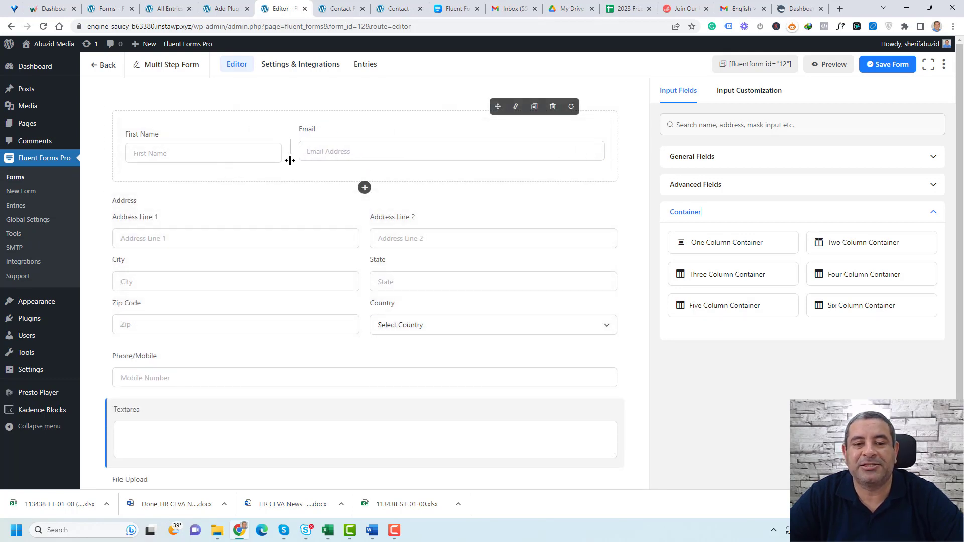
scroll(657, 365, "down", 3)
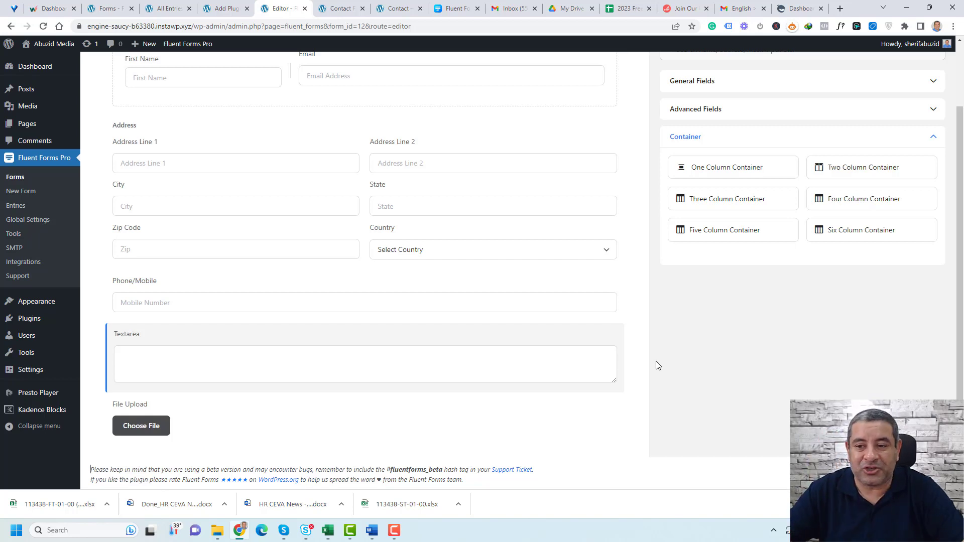
scroll(658, 365, "up", 2)
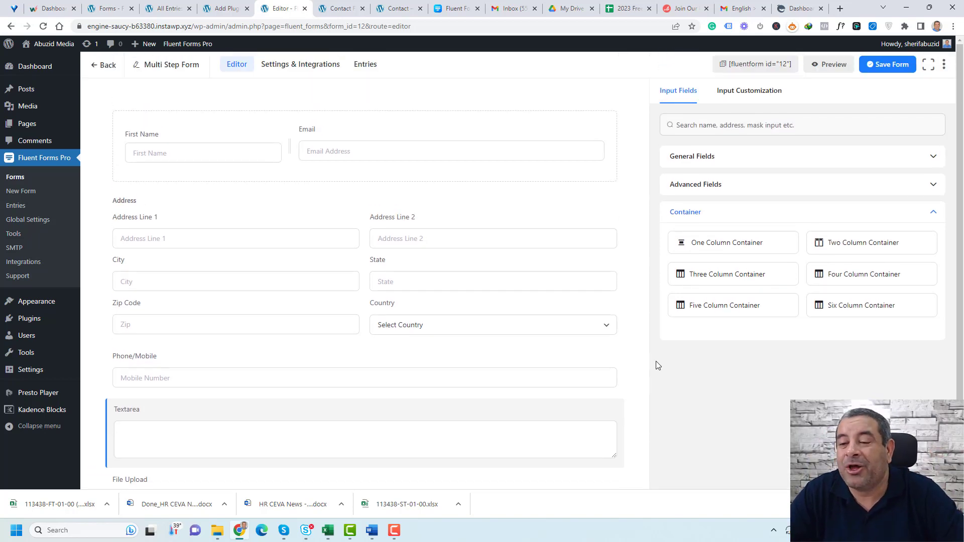
Step: Insert a Form Step page break between the two-column container and the Address block
left_click(936, 160)
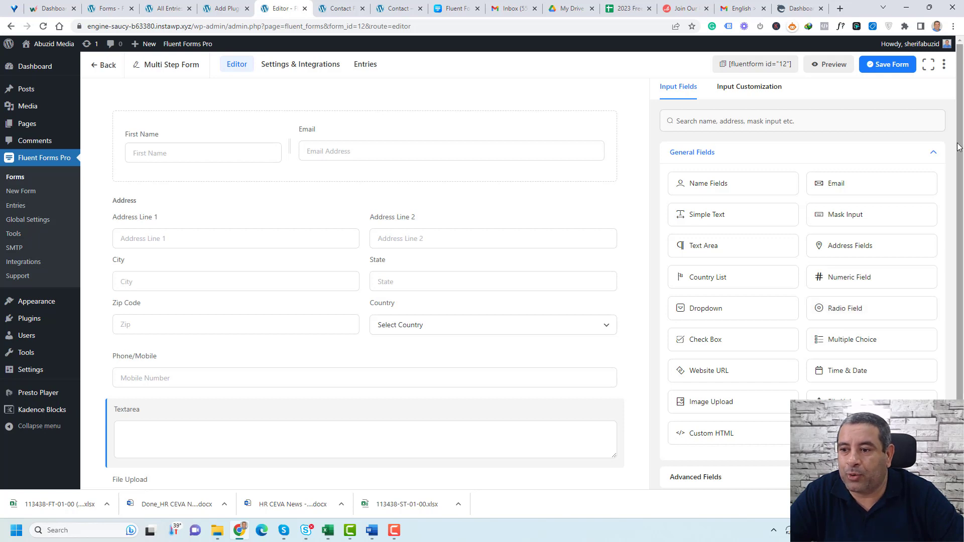
left_click(935, 155)
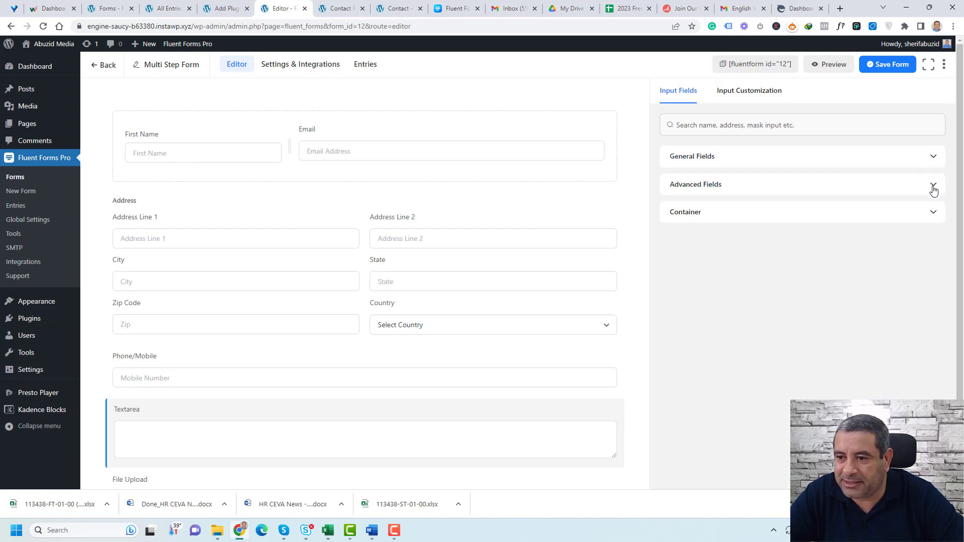
left_click(933, 186)
scroll(891, 274, "down", 2)
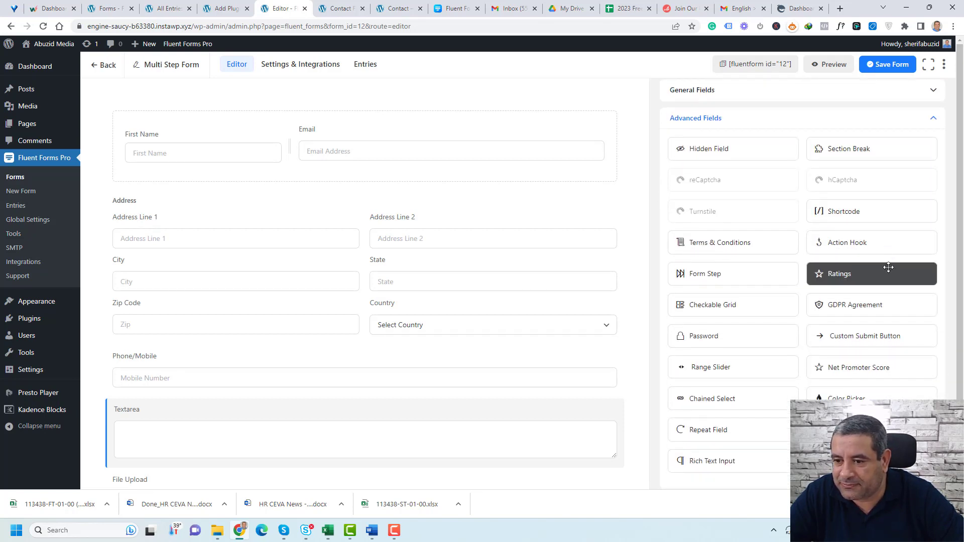
scroll(785, 334, "down", 2)
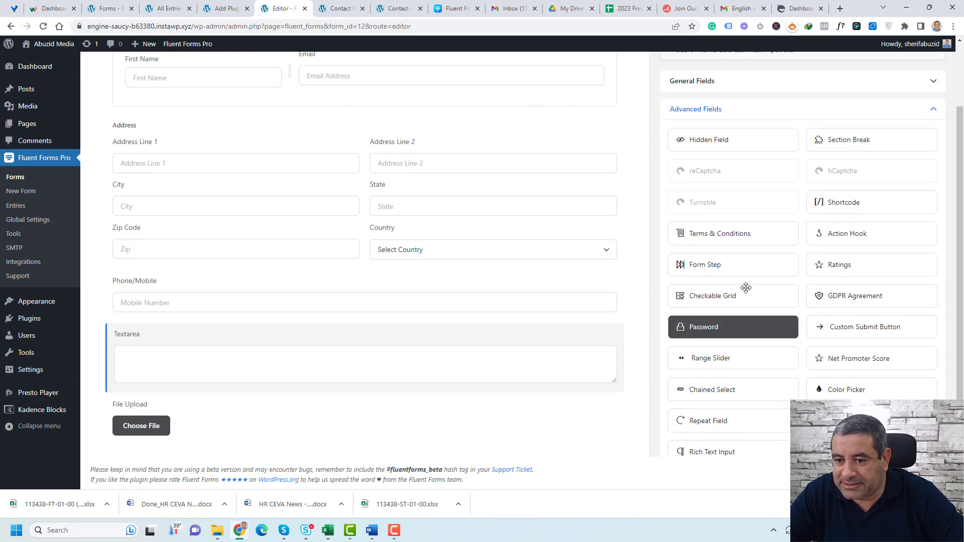
scroll(717, 265, "up", 2)
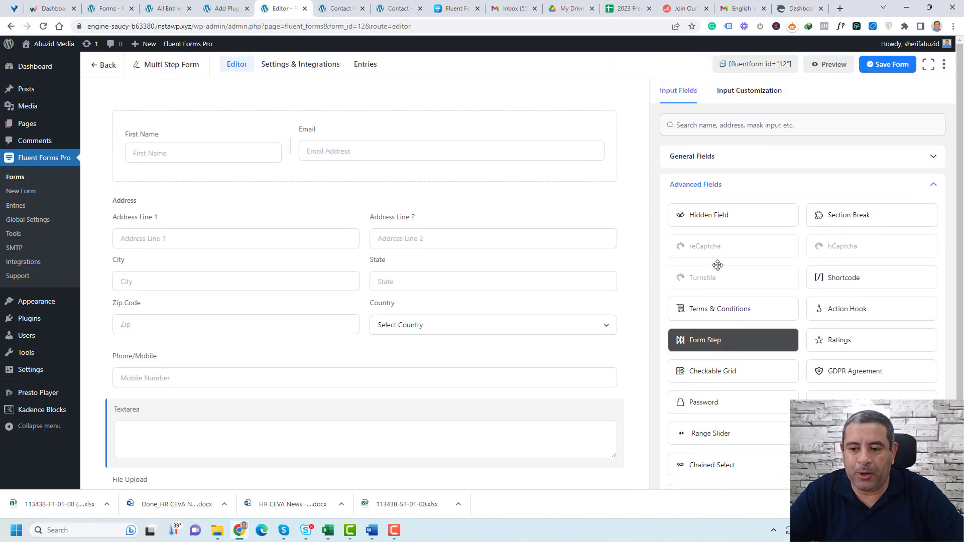
left_click_drag(733, 340, 412, 200)
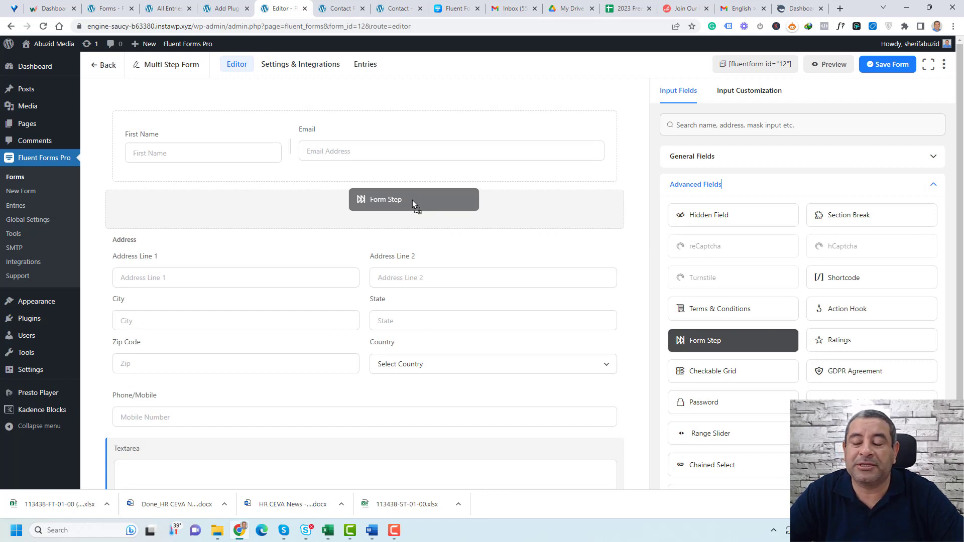
left_click_drag(412, 200, 412, 200)
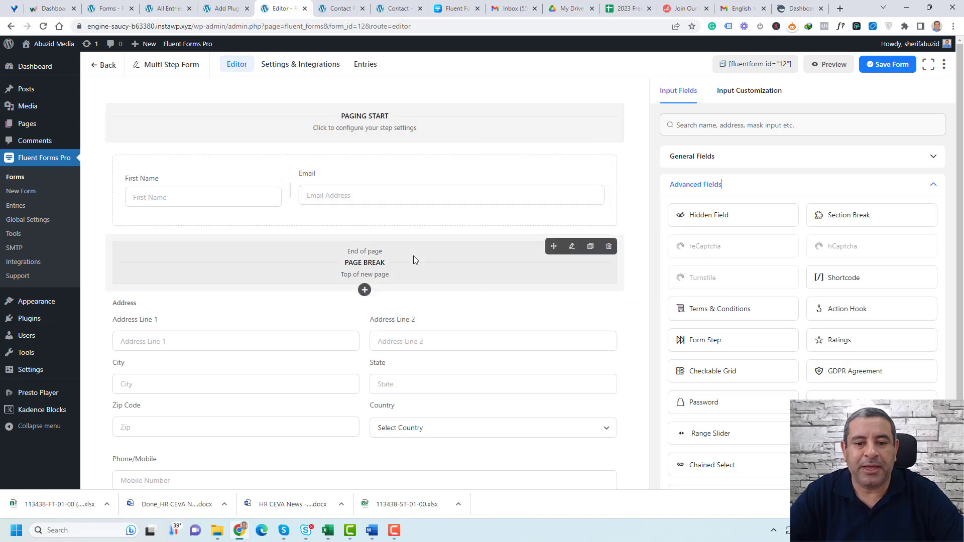
Step: Insert another Form Step page break between the Address block and the Phone/Mobile field
scroll(414, 260, "down", 1)
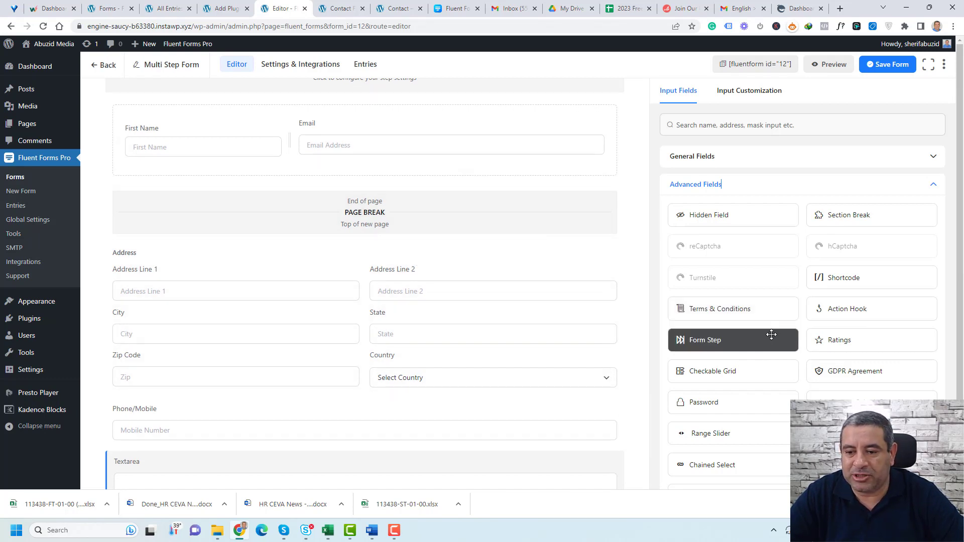
left_click_drag(770, 334, 444, 408)
scroll(445, 408, "down", 4)
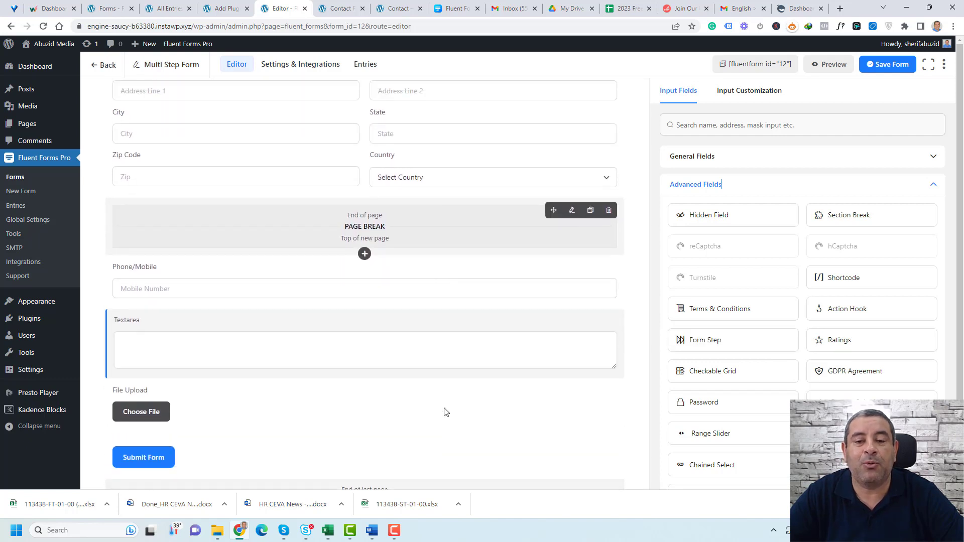
scroll(445, 410, "up", 5)
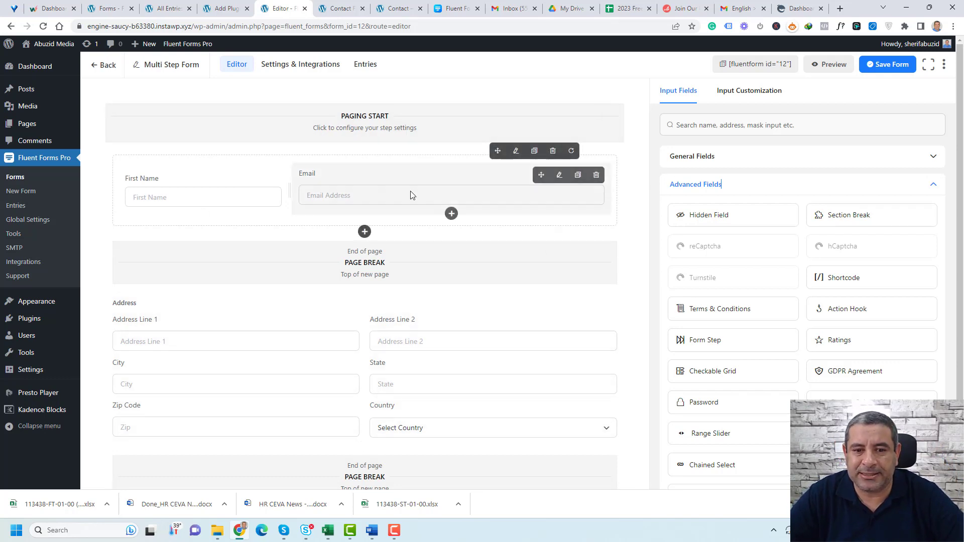
Step: Insert a Form Step page break between the Phone/Mobile field and the text area
scroll(293, 312, "down", 2)
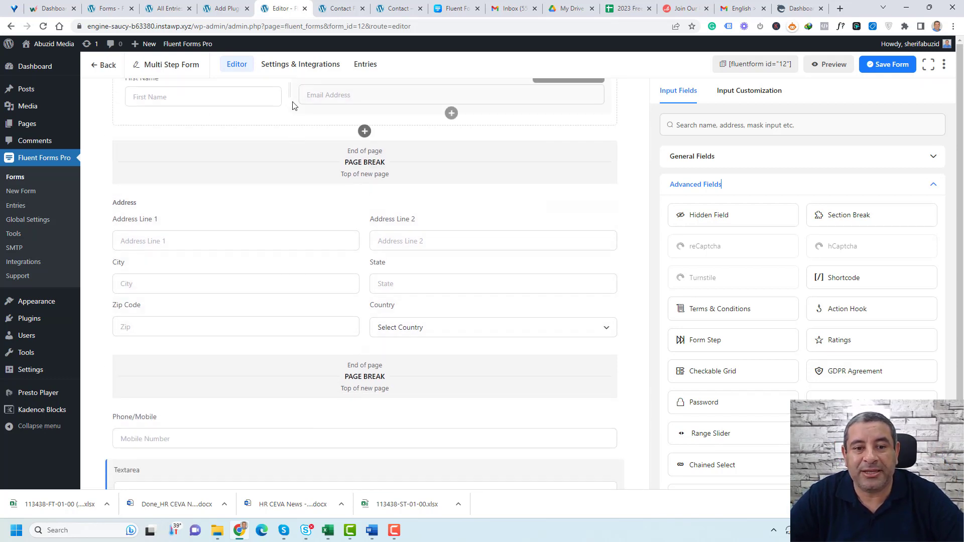
scroll(302, 236, "down", 3)
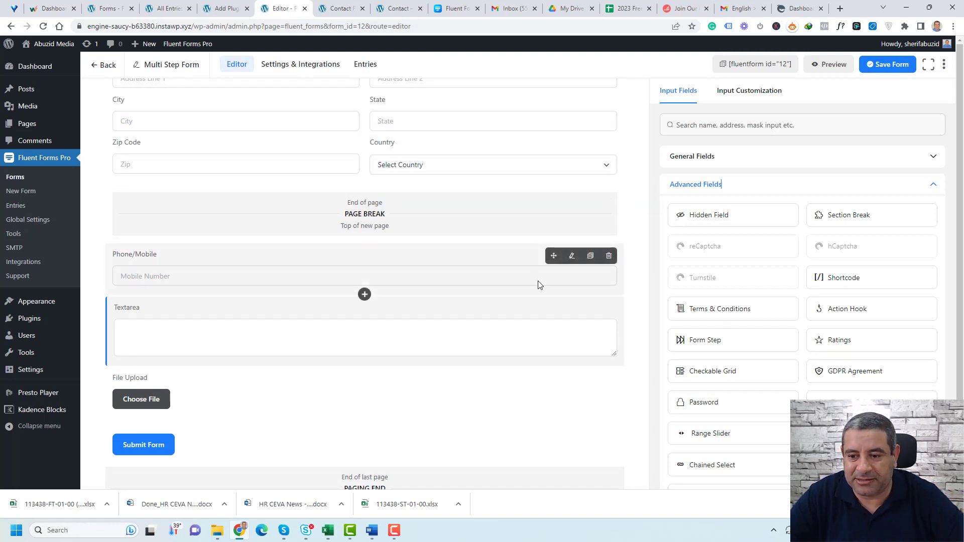
left_click_drag(715, 339, 313, 305)
scroll(397, 321, "down", 1)
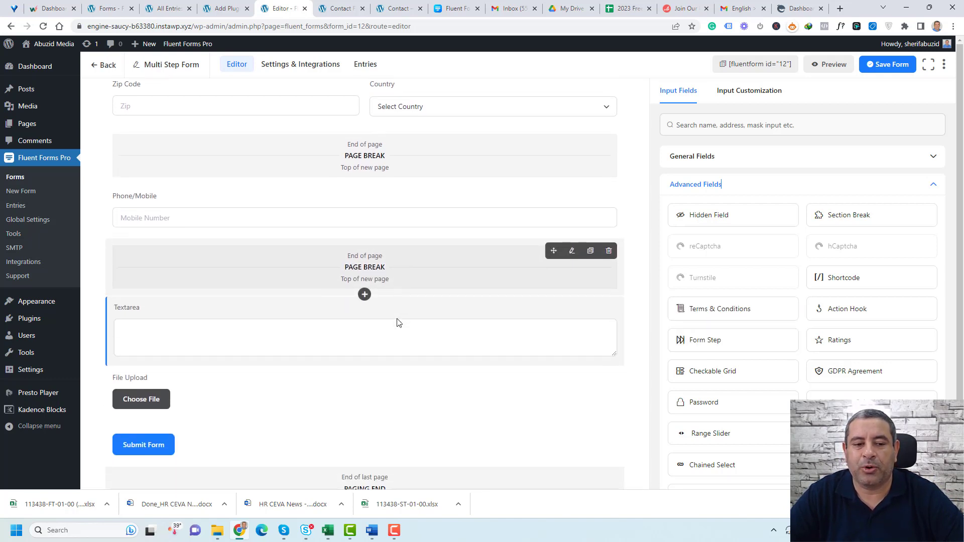
scroll(375, 370, "up", 6)
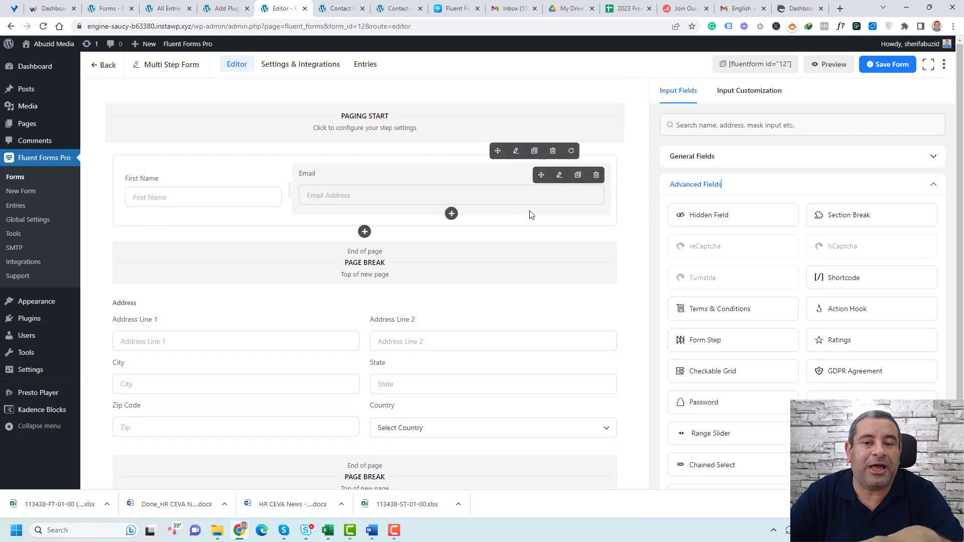
Step: Change the Address block's element label to "Please add Your Address"
left_click(246, 315)
scroll(856, 307, "down", 2)
scroll(781, 249, "up", 2)
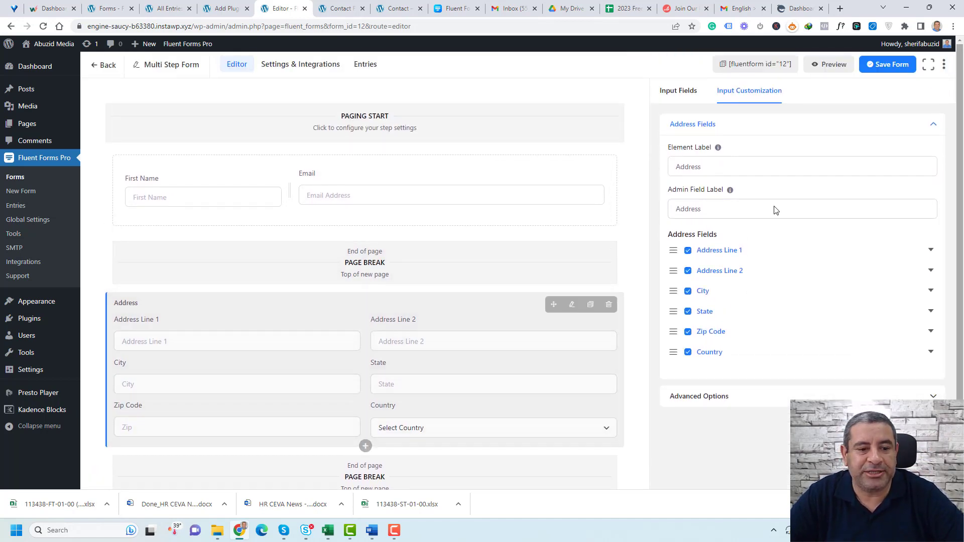
left_click(796, 171)
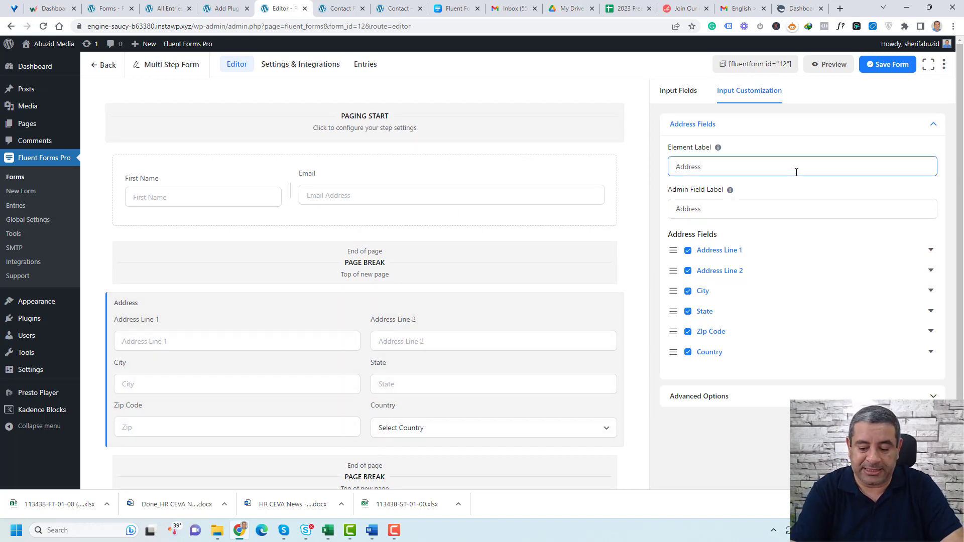
type("Please add Your")
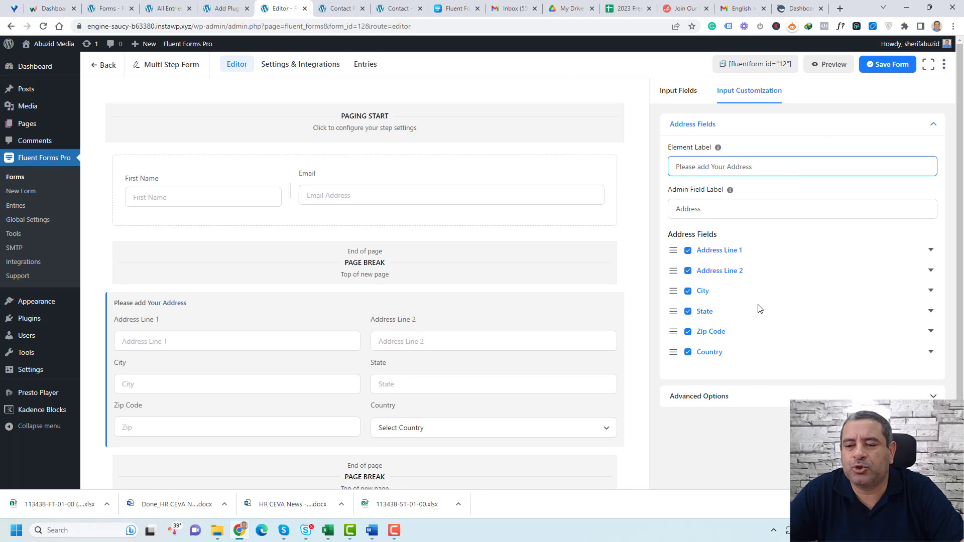
Step: Disable the Address Line 2 and Country subfields in the Address block
scroll(768, 295, "down", 2)
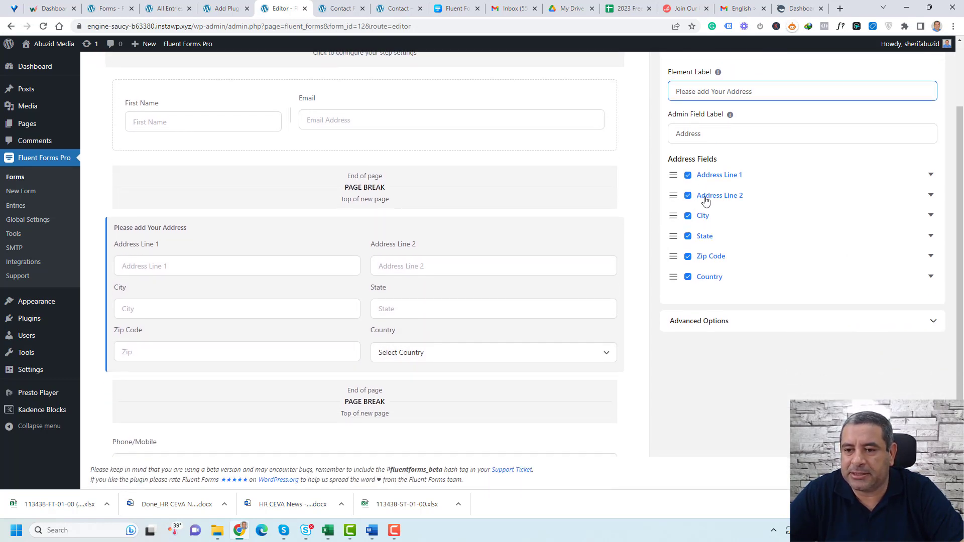
left_click(687, 195)
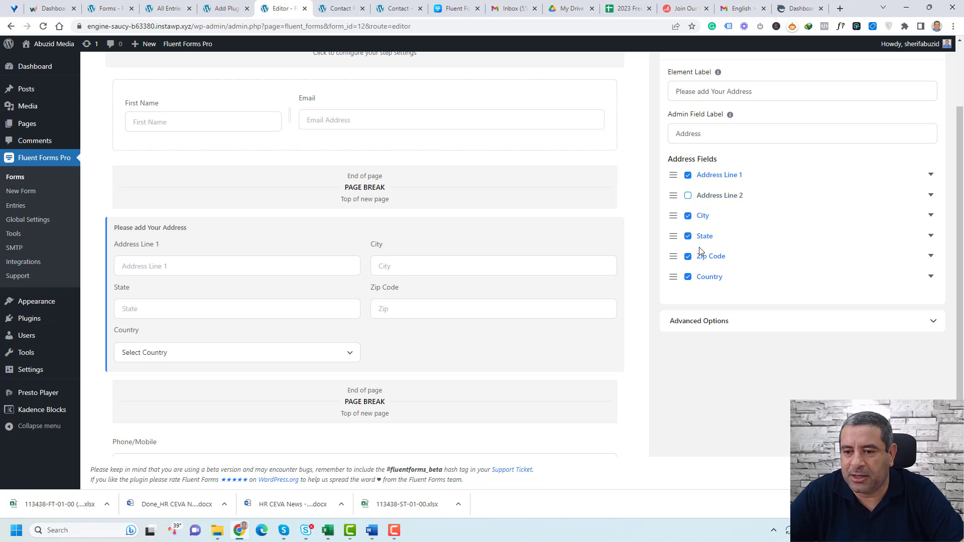
left_click(689, 277)
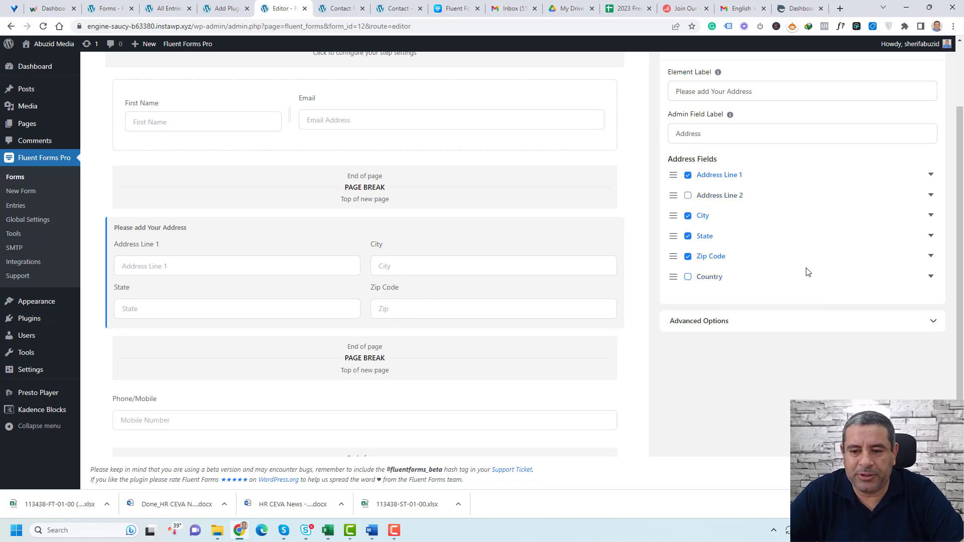
scroll(445, 316, "down", 4)
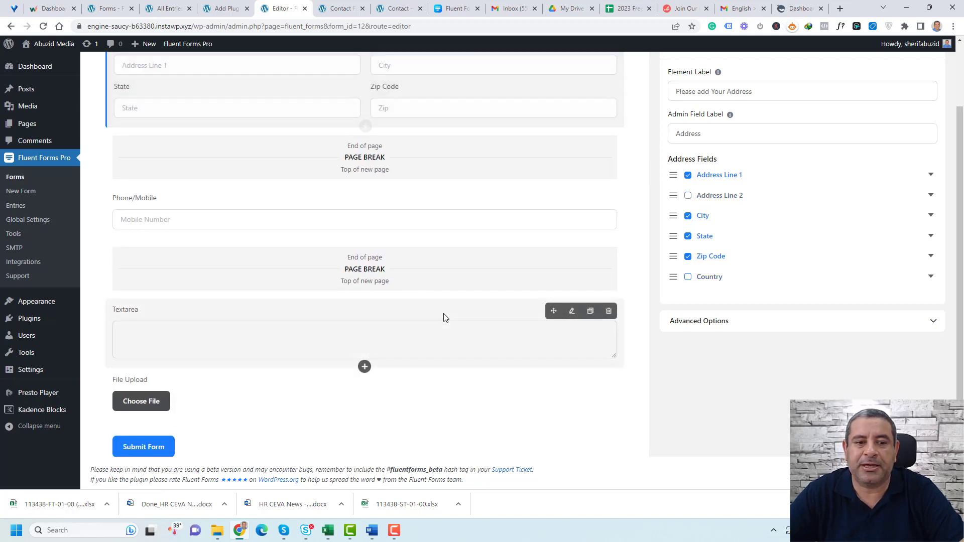
scroll(444, 315, "up", 3)
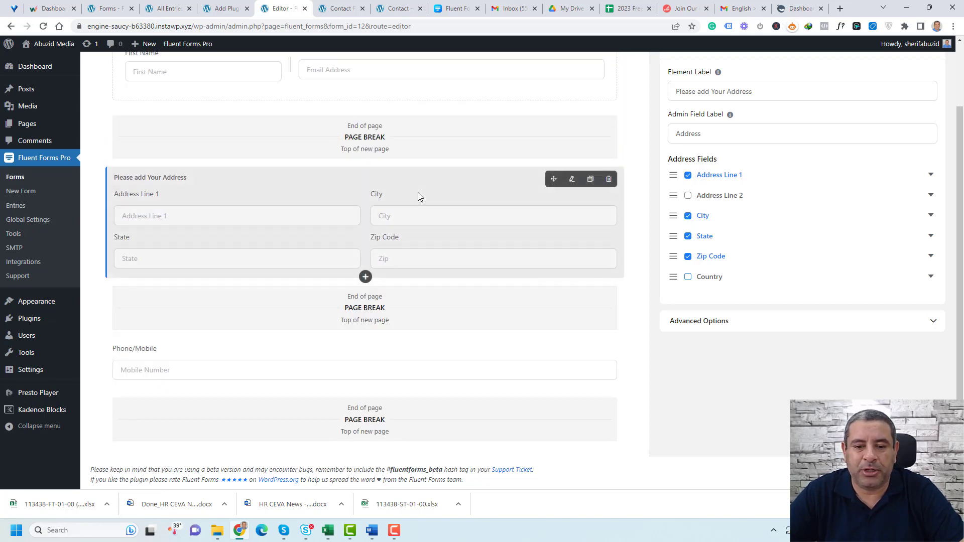
Step: Open the Phone/Mobile field's customization settings
scroll(430, 222, "down", 2)
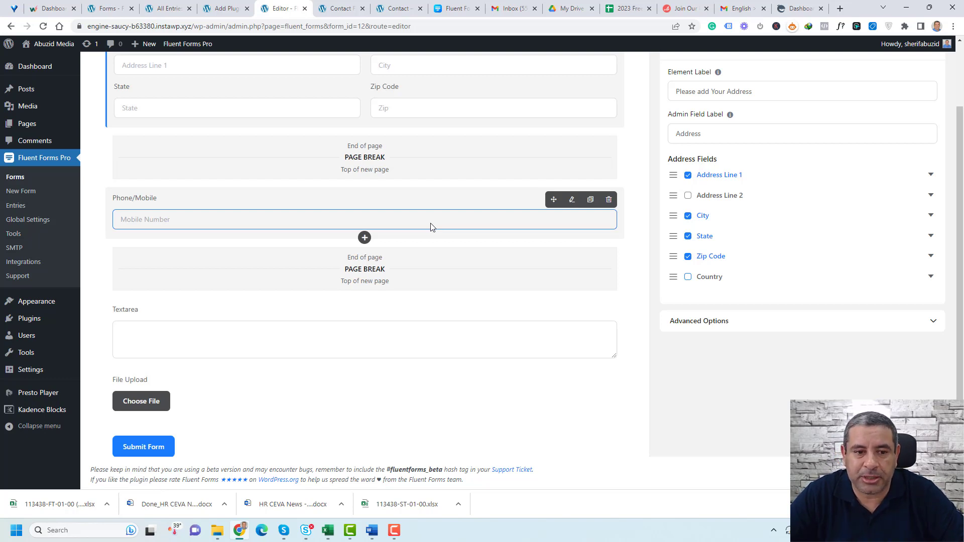
left_click(342, 208)
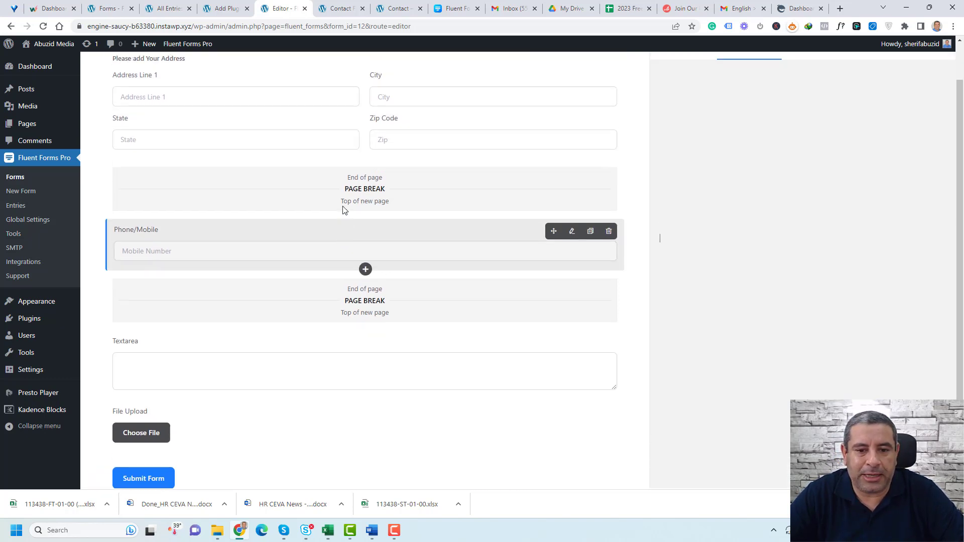
scroll(868, 376, "down", 2)
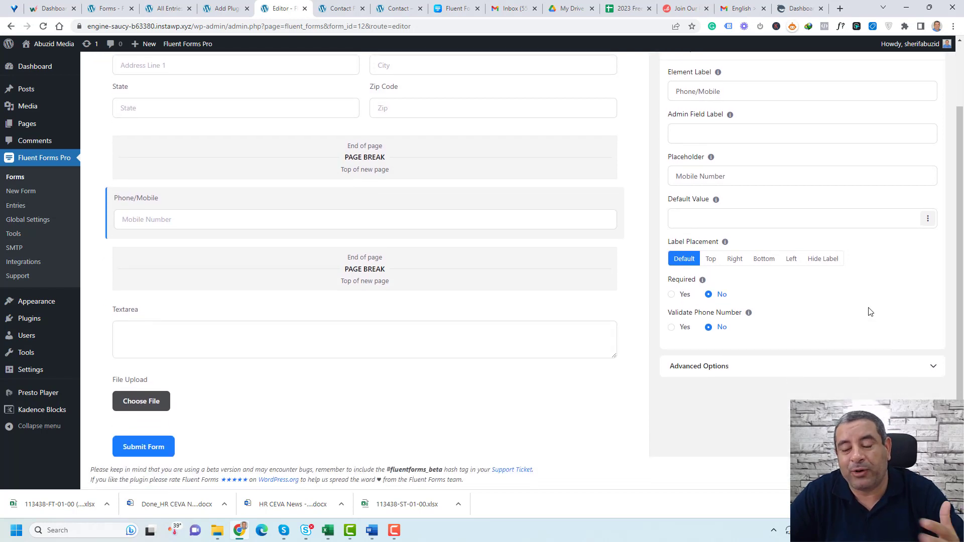
Step: Try conditional logic on the Phone/Mobile field with a rule based on address_1[State], and set it back to No
left_click(932, 366)
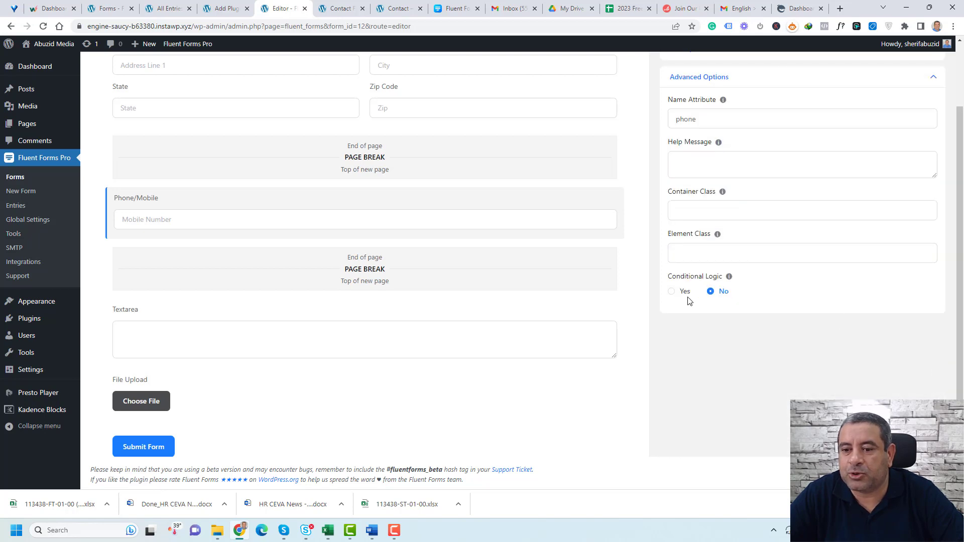
left_click(672, 292)
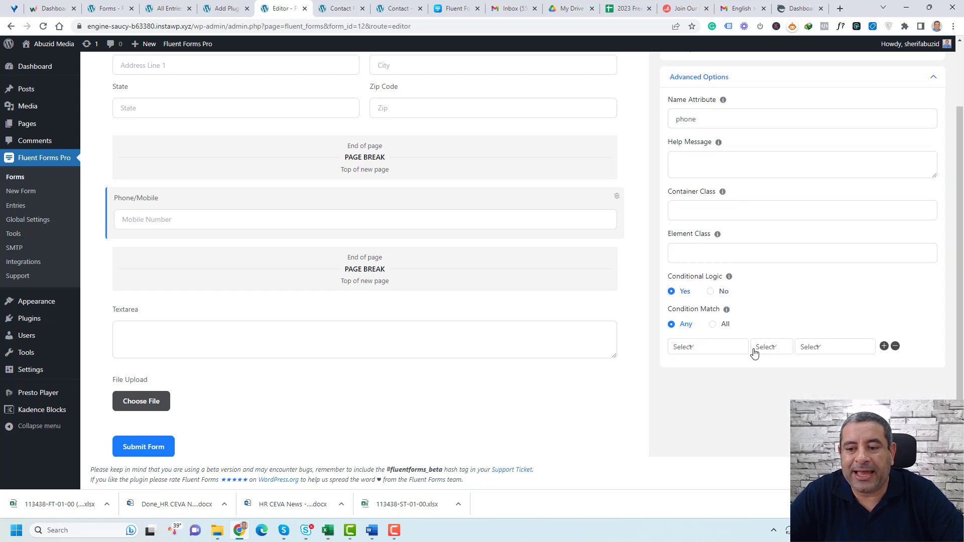
left_click(734, 352)
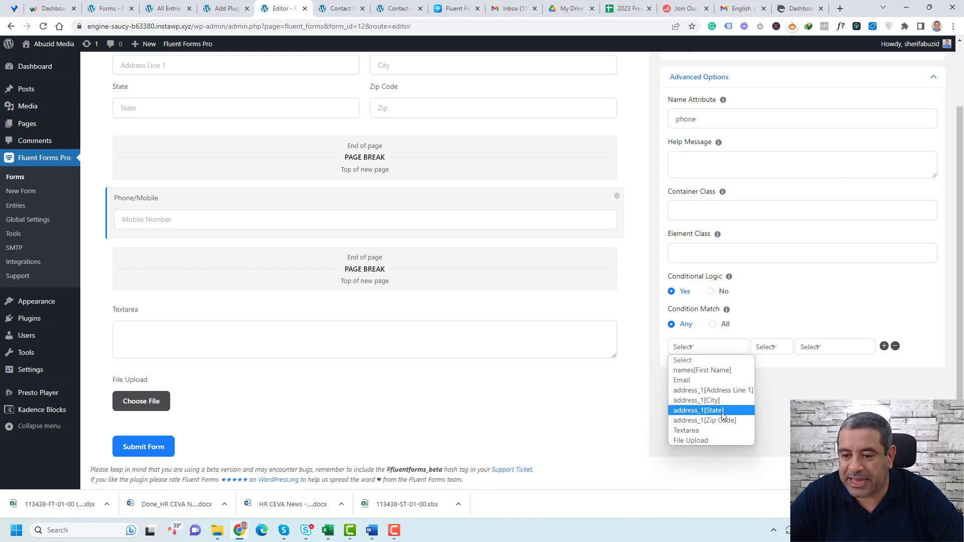
left_click(705, 411)
left_click(817, 348)
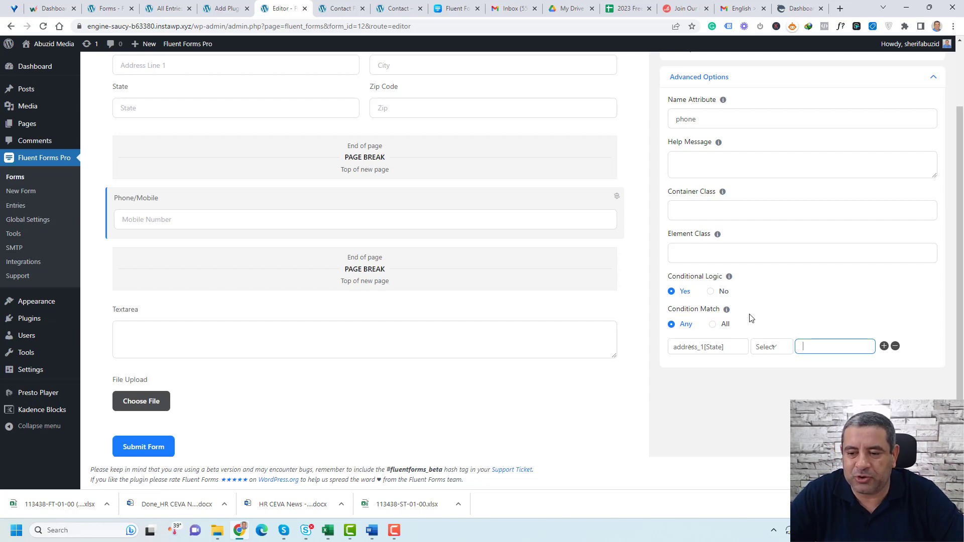
left_click(774, 309)
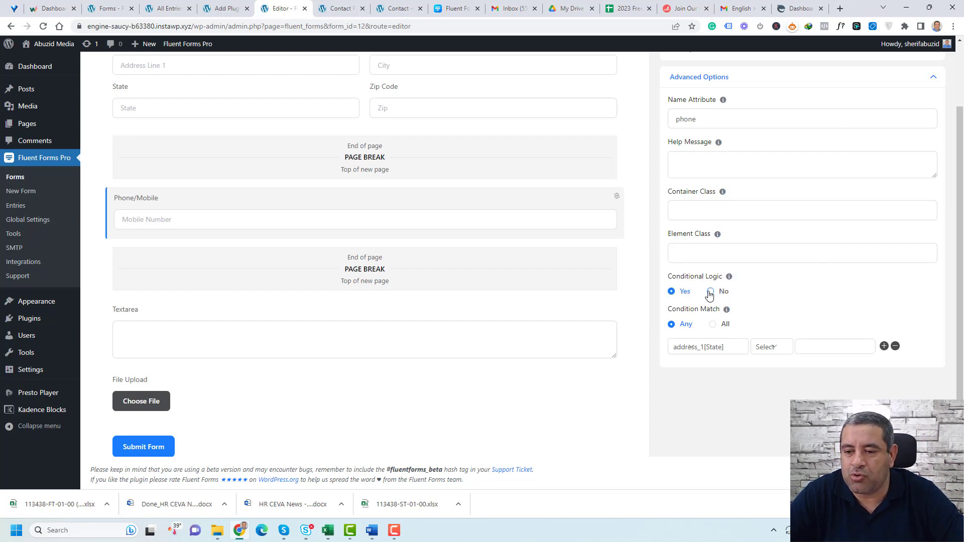
left_click(710, 292)
scroll(775, 314, "up", 2)
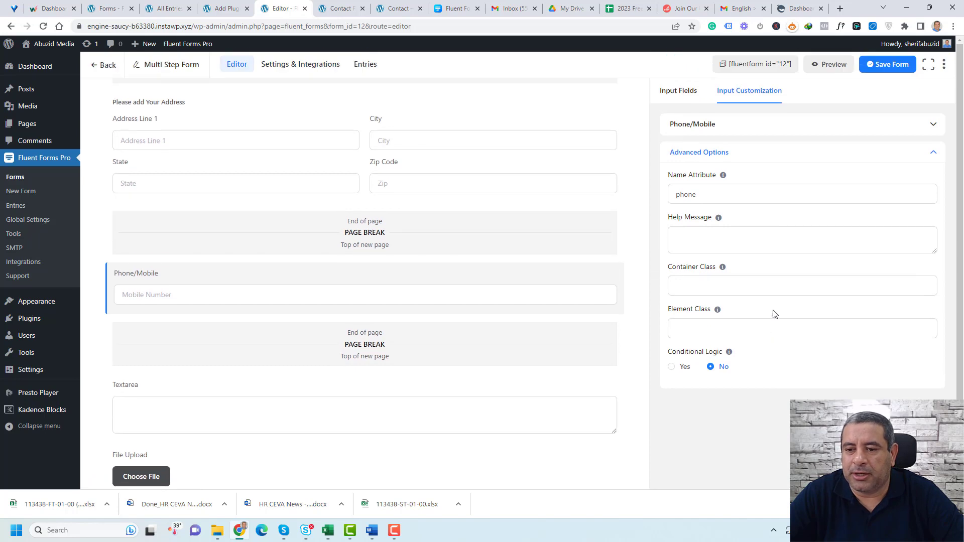
left_click(932, 152)
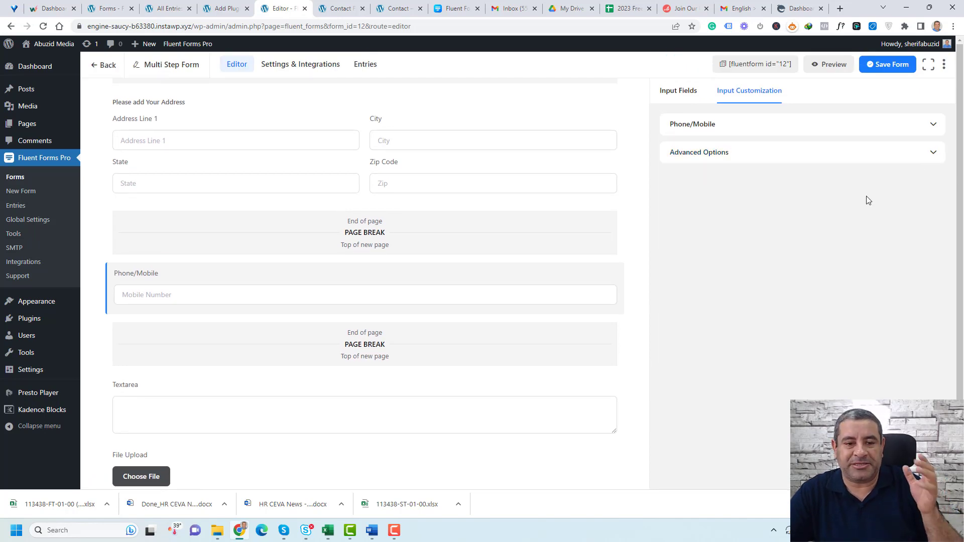
Step: Make the Phone/Mobile field required
left_click(933, 125)
scroll(781, 335, "down", 1)
scroll(781, 335, "down", 1)
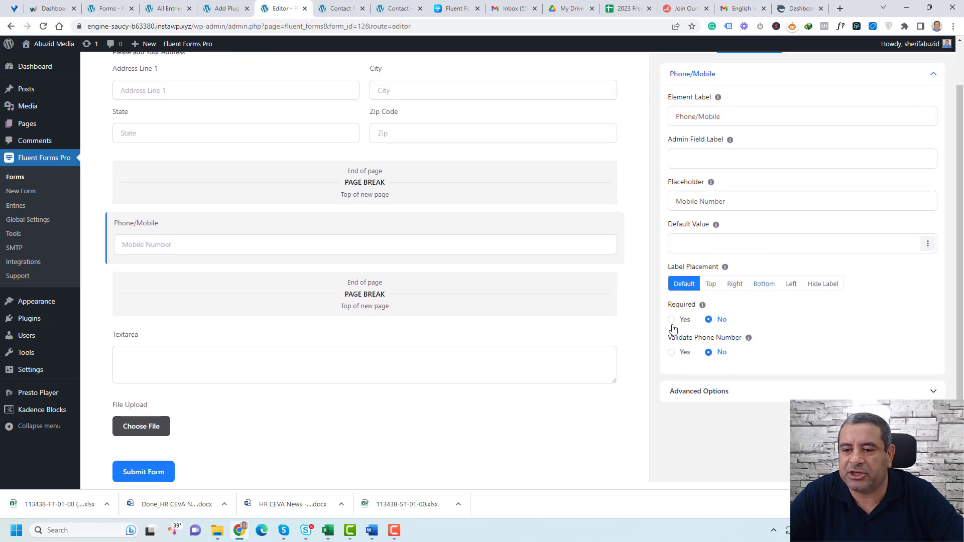
left_click(671, 319)
Step: Change the text area's element label to "Leave Your Message"
mouse_move(555, 289)
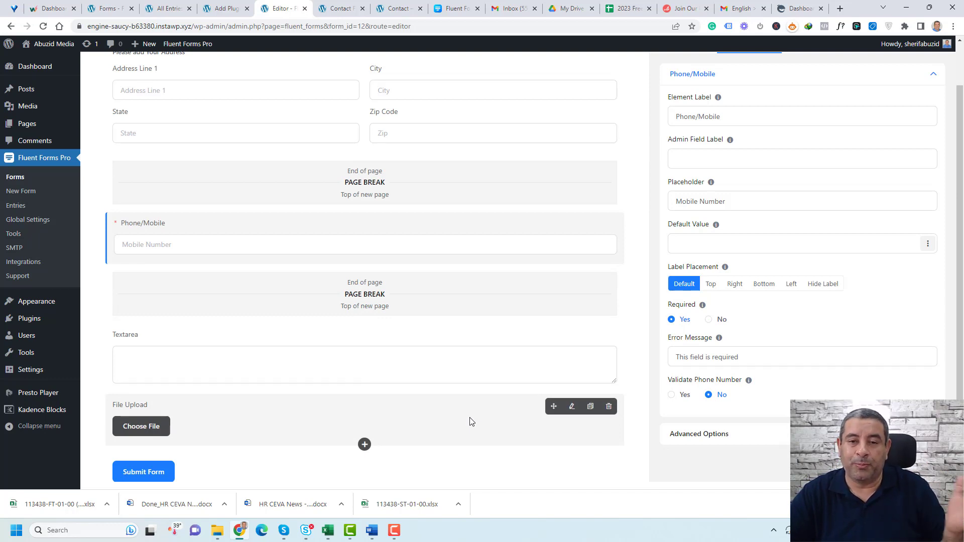
left_click(192, 339)
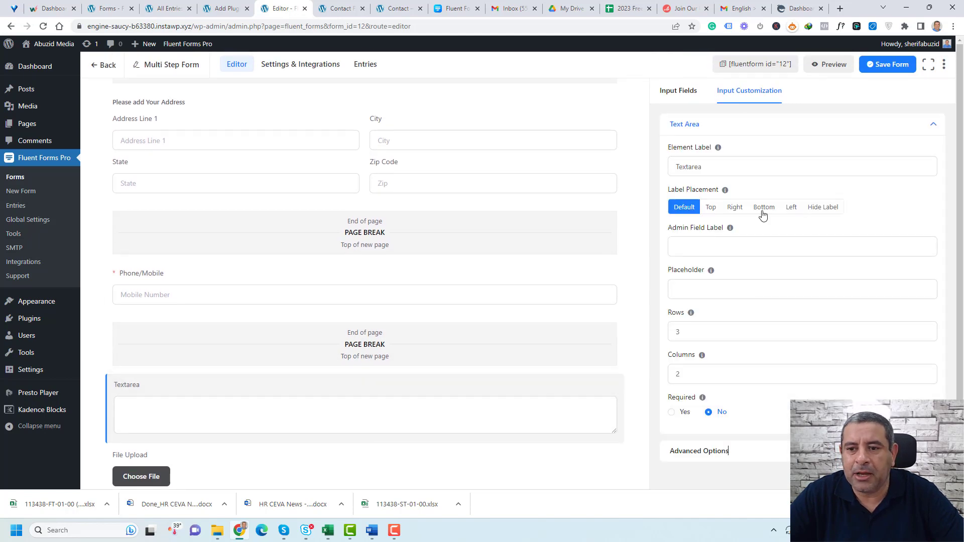
left_click(742, 169)
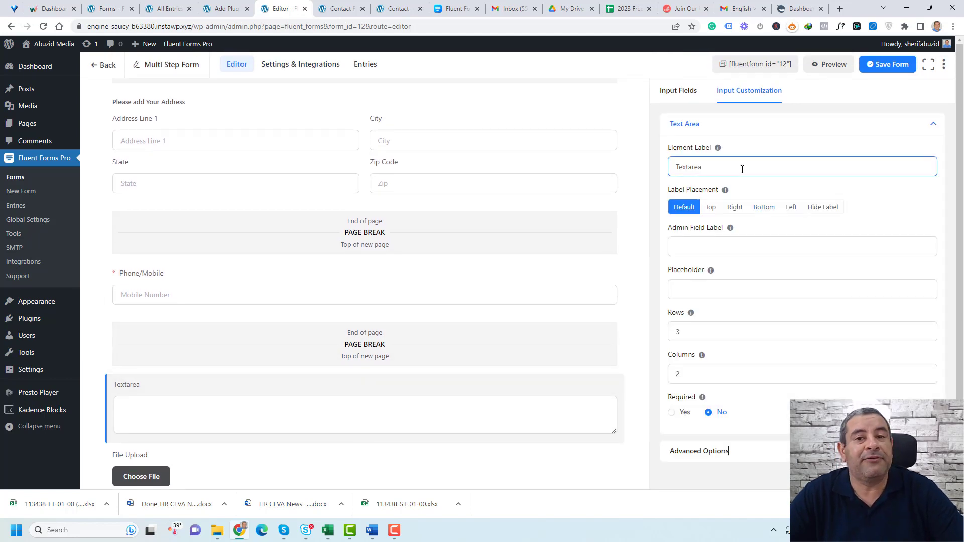
key("ctrl+a")
type("Leave Your Message")
Step: Set the message text area's row count to 10
scroll(759, 267, "down", 1)
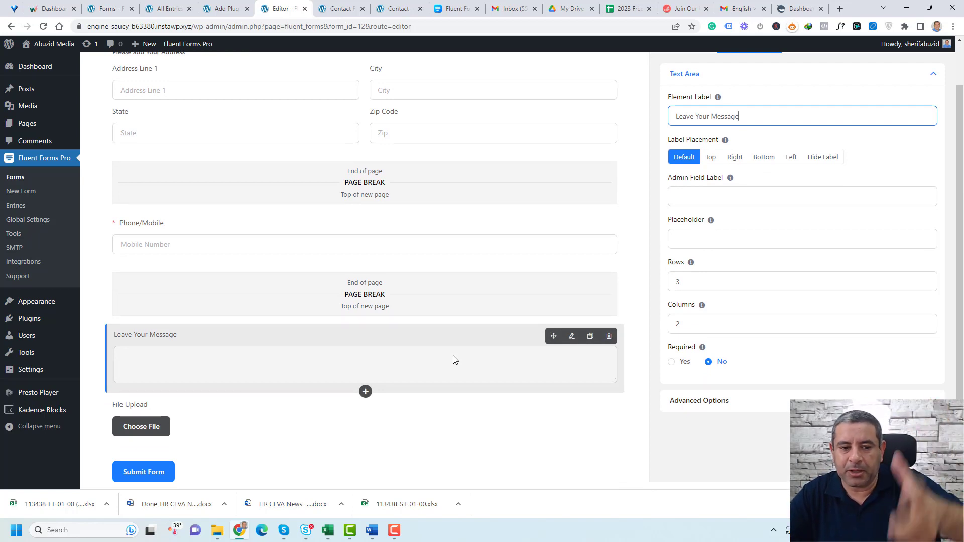
left_click(684, 283)
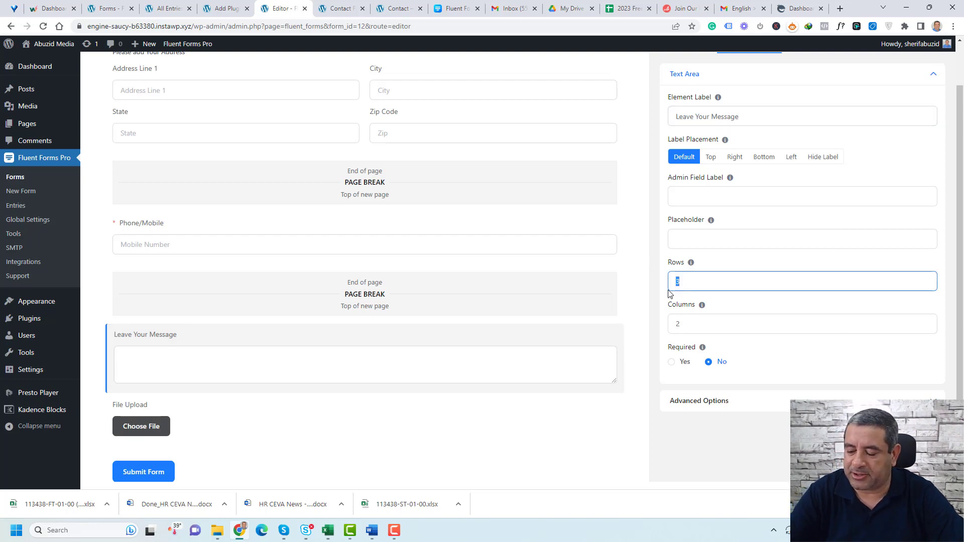
type("10")
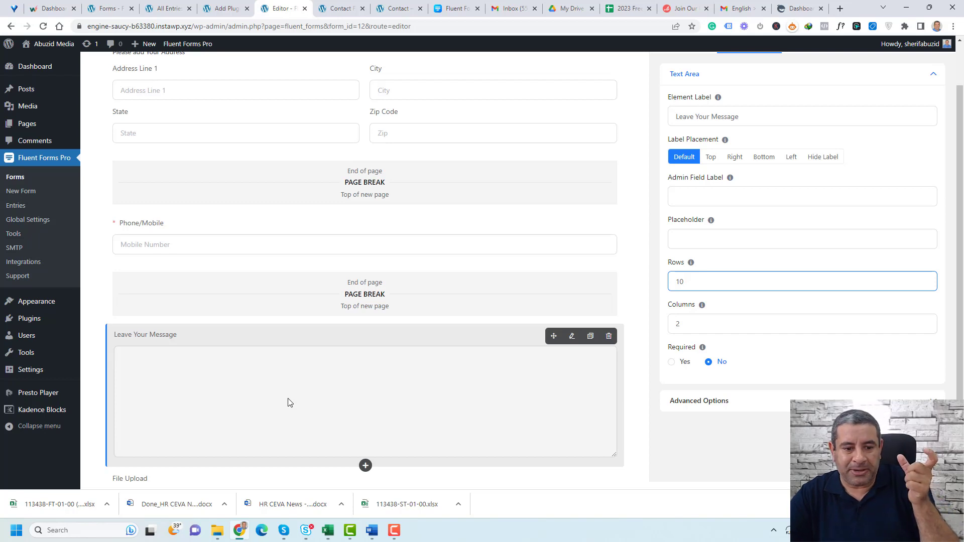
Step: Open the File Upload field's customization settings
scroll(289, 402, "down", 3)
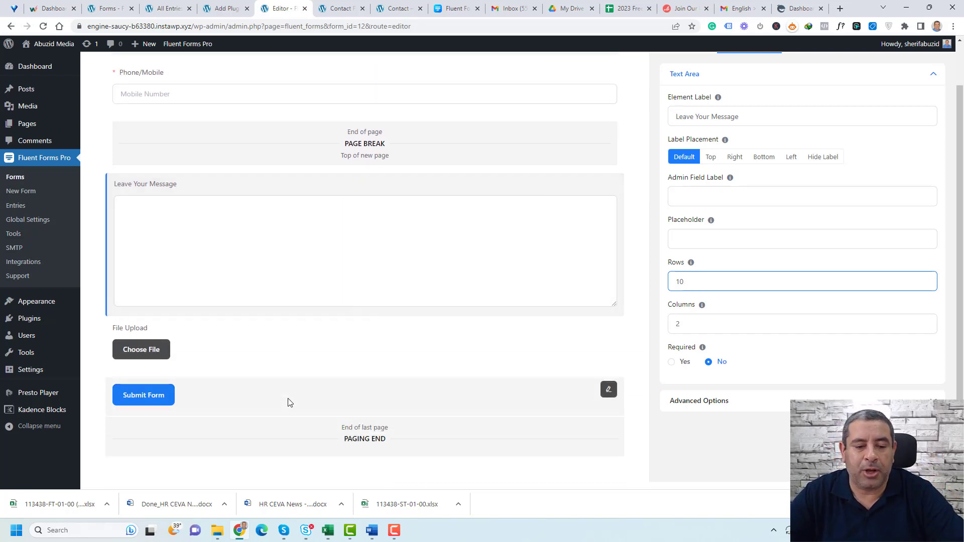
scroll(251, 391, "up", 1)
left_click(240, 363)
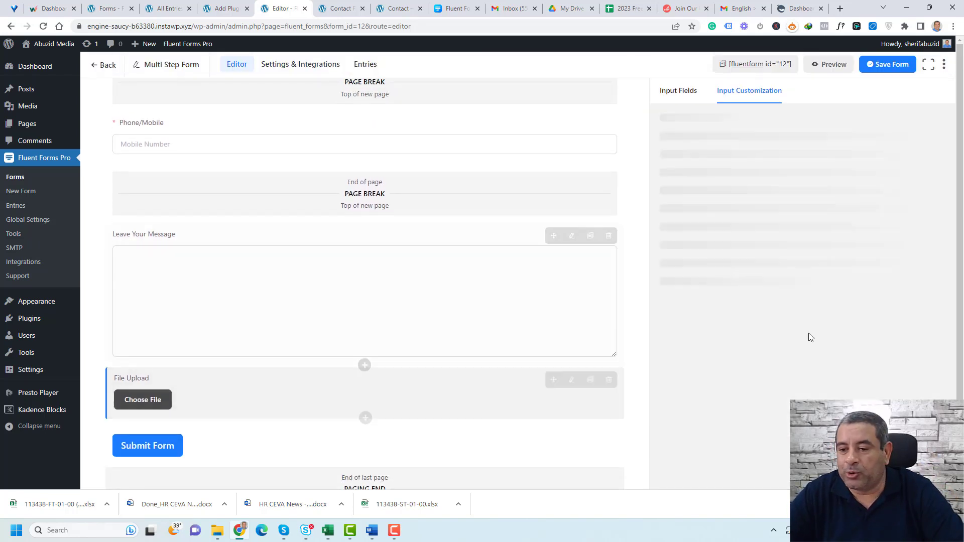
scroll(808, 336, "down", 2)
Step: Check the unit options for the File Upload field's Max File Size
left_click(778, 259)
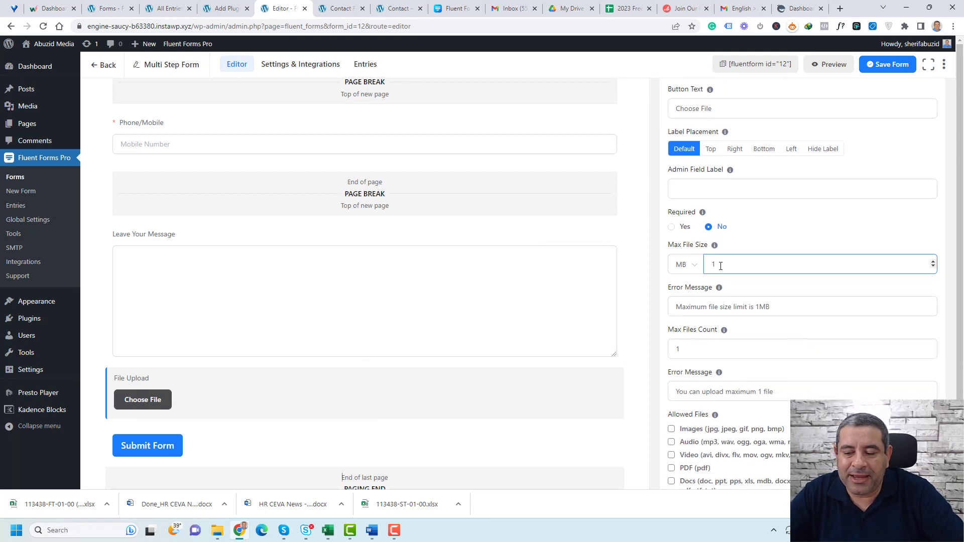
left_click(696, 267)
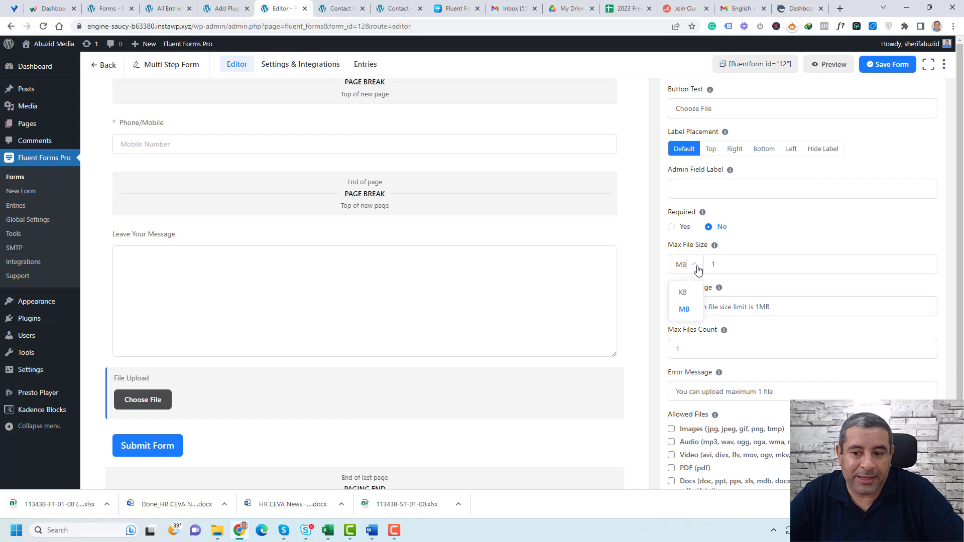
left_click(758, 244)
Step: Allow Images, PDF, Docs, Zip Archives and CSV file types in the File Upload field
scroll(753, 286, "down", 3)
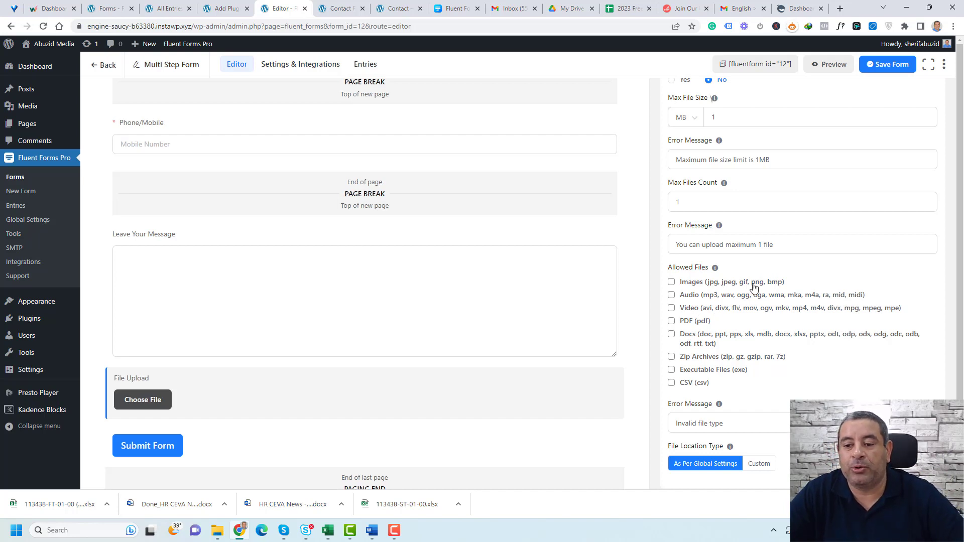
left_click(672, 283)
left_click(671, 321)
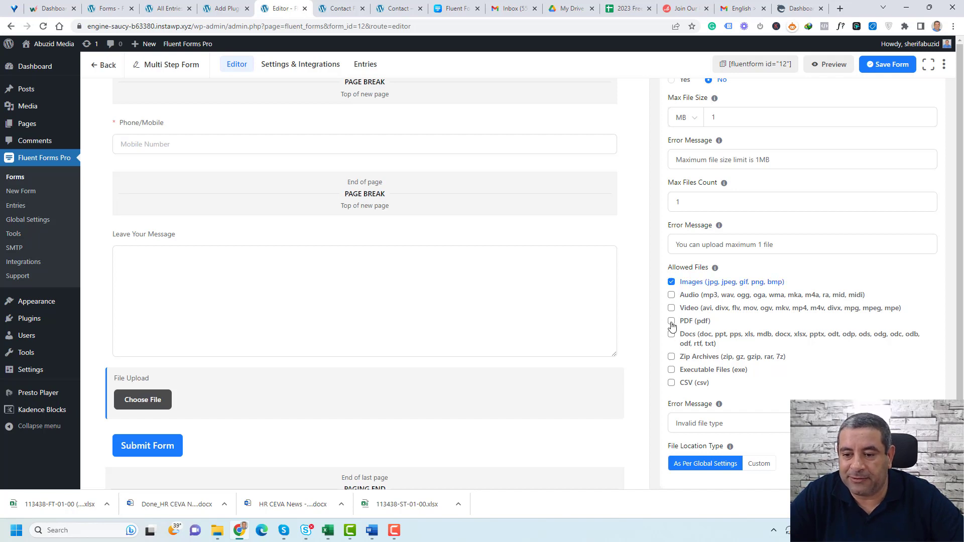
left_click(672, 335)
left_click(672, 357)
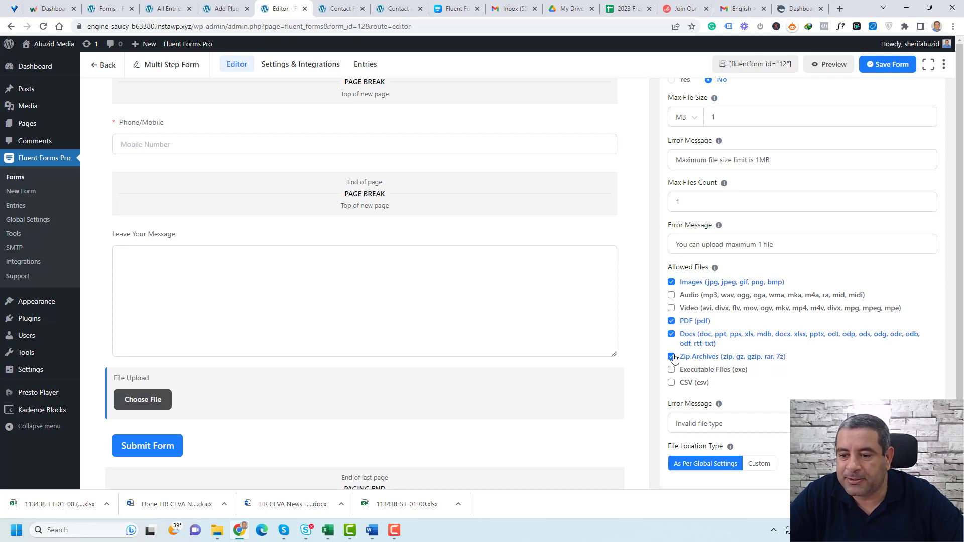
left_click(672, 383)
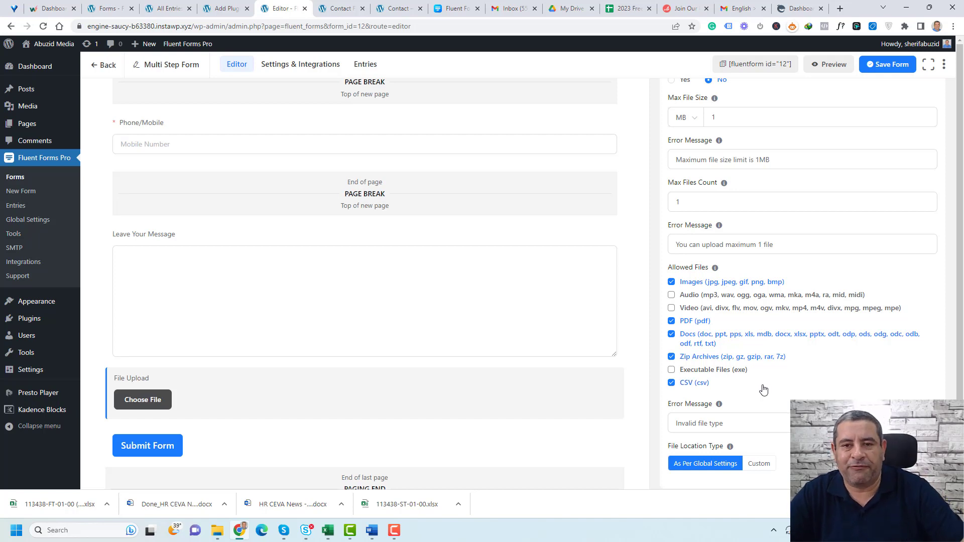
Step: Review the default Submit Form button's customization settings
scroll(763, 390, "down", 2)
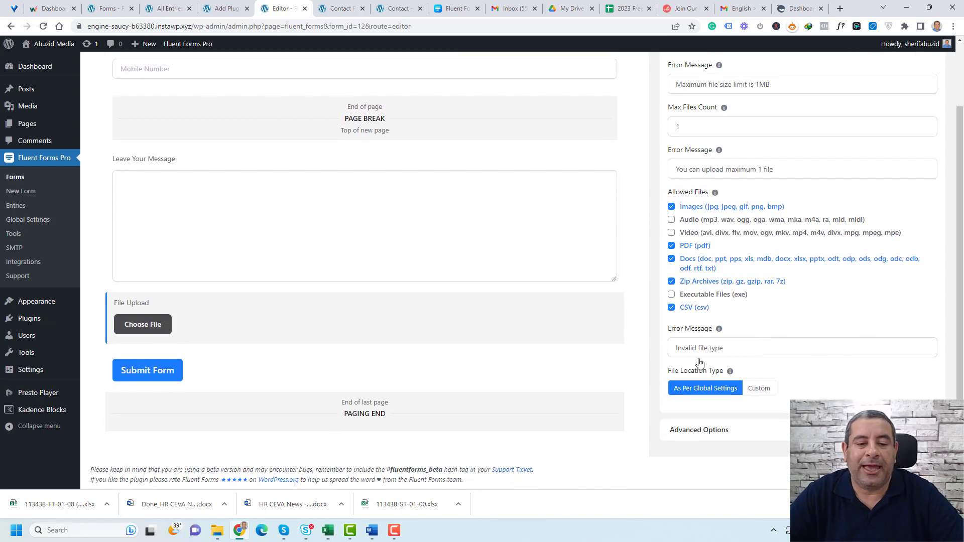
left_click(281, 372)
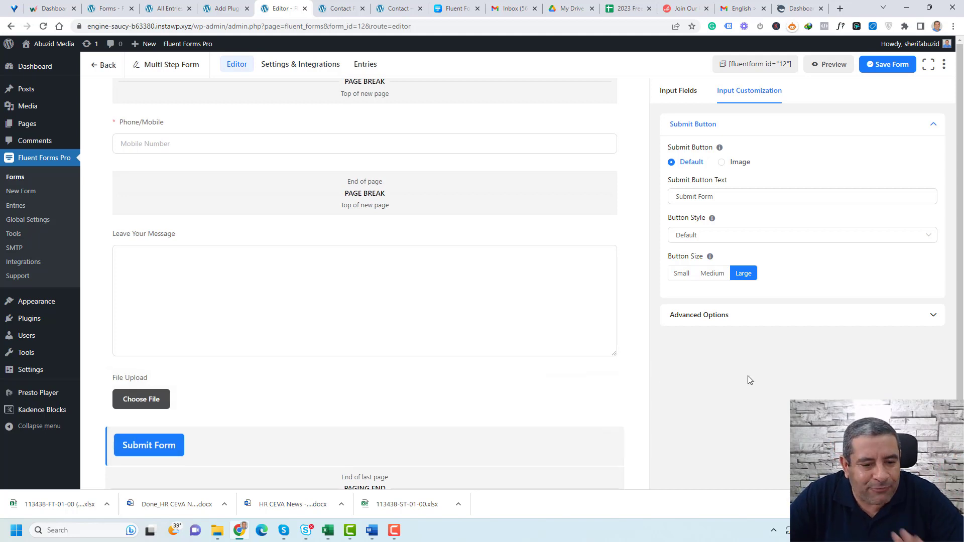
Step: Add a Custom Submit Button from the advanced fields below the message text area
left_click(683, 92)
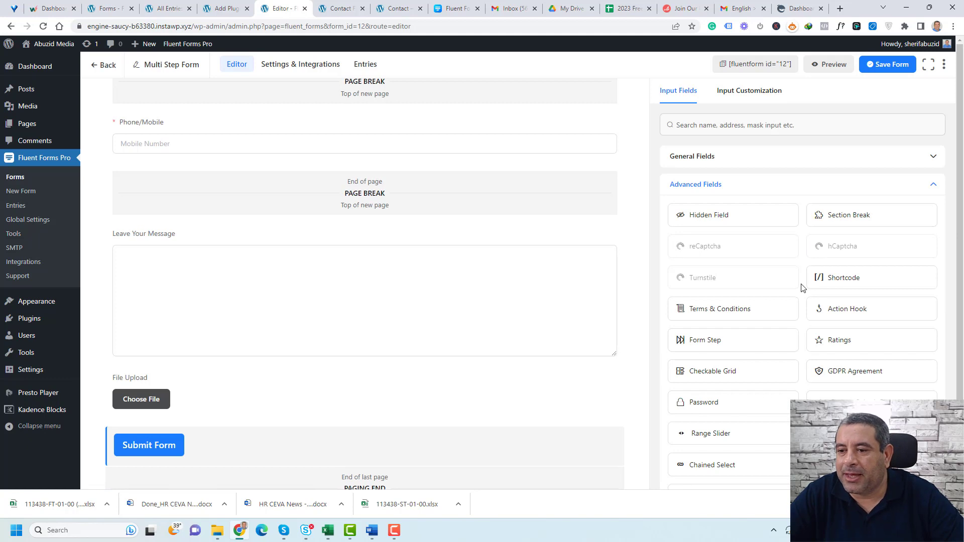
left_click(934, 185)
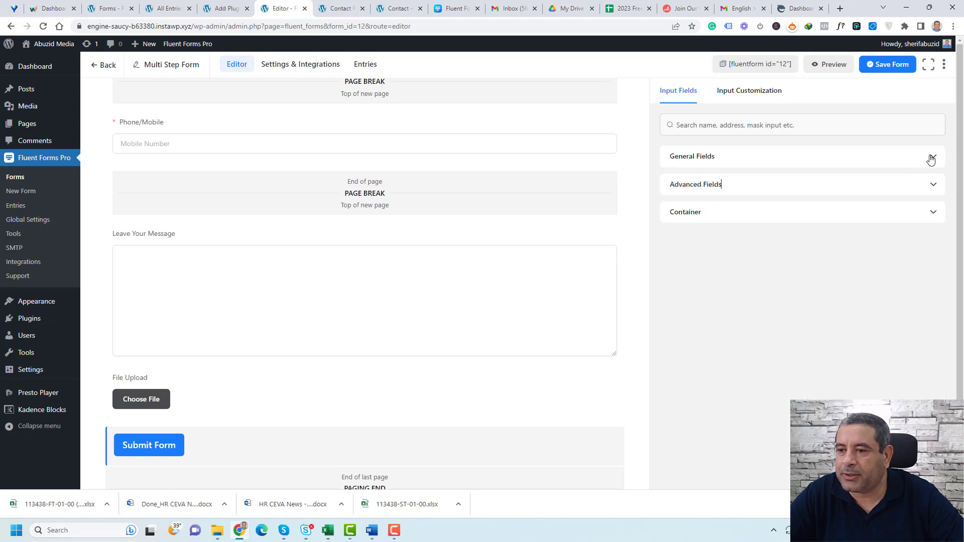
left_click(931, 159)
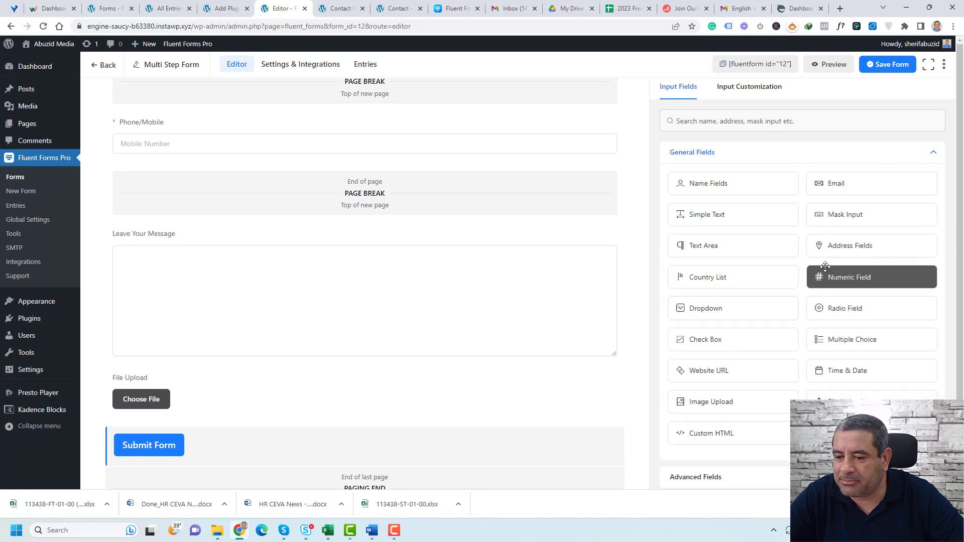
left_click(933, 156)
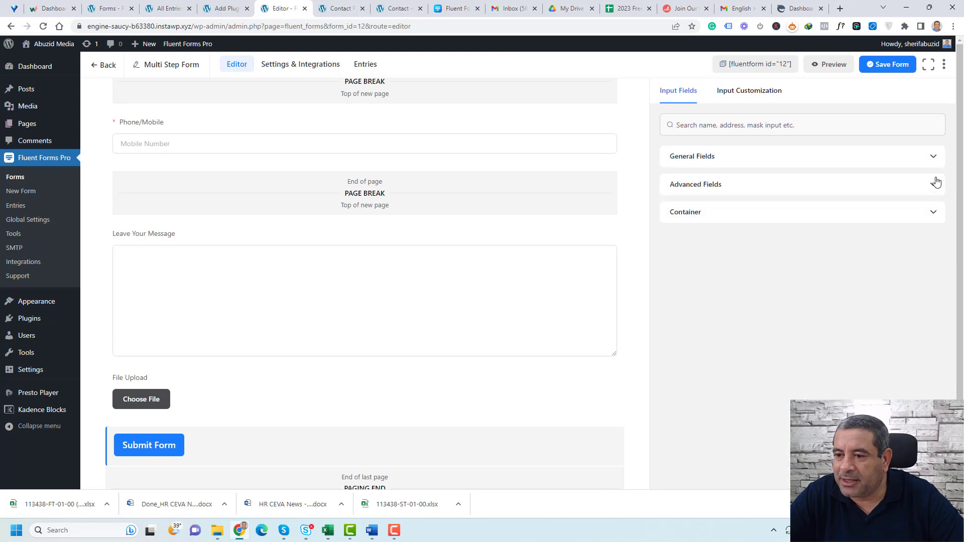
left_click(934, 184)
scroll(813, 344, "down", 1)
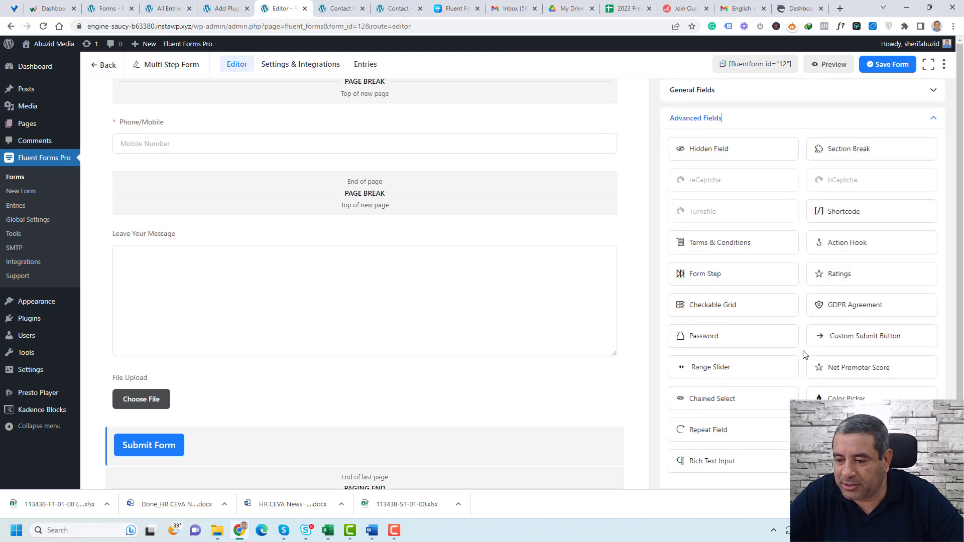
left_click_drag(813, 336, 309, 420)
Step: Move the custom Submit button below the File Upload field, just before the paging end
scroll(365, 391, "down", 1)
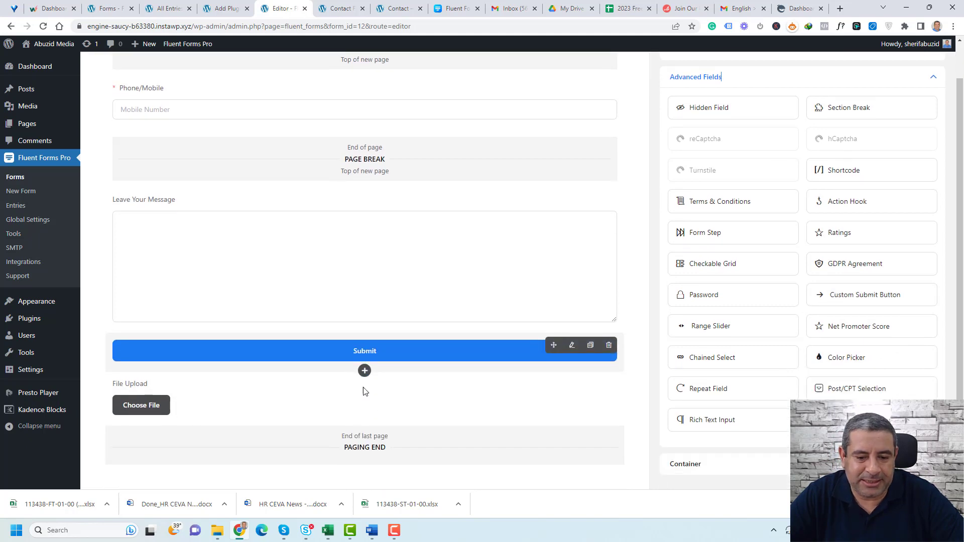
scroll(365, 391, "down", 1)
left_click_drag(553, 315, 542, 370)
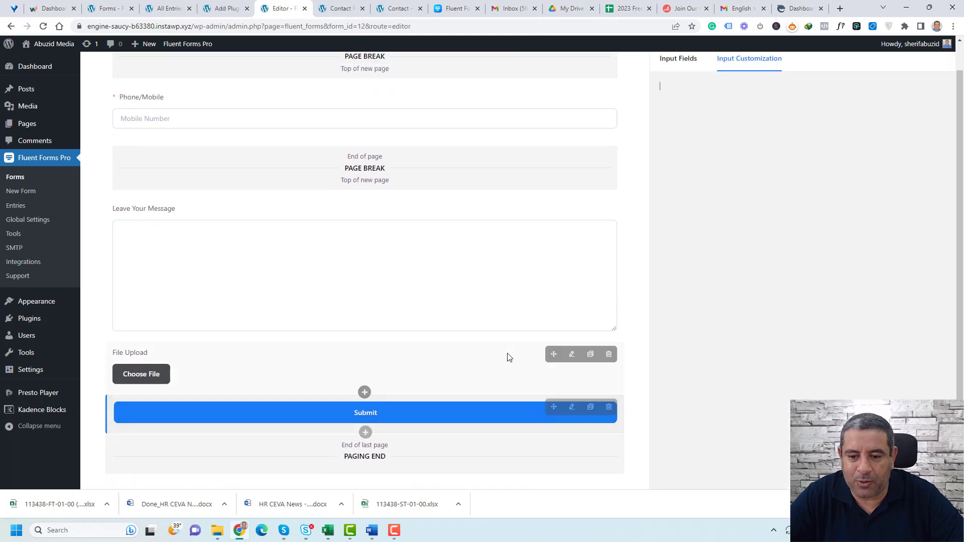
scroll(836, 302, "down", 2)
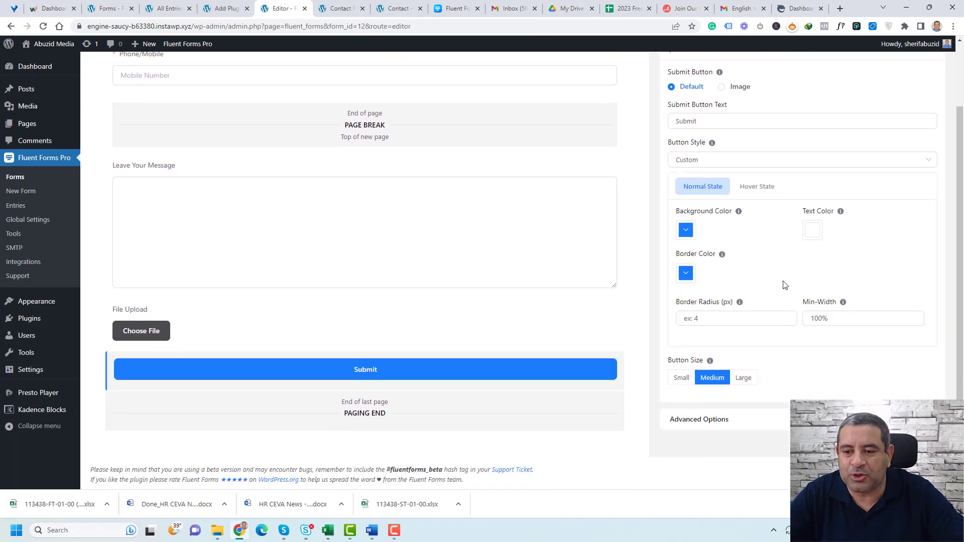
Step: Set the custom Submit button's size to Large
left_click(743, 379)
left_click(698, 383)
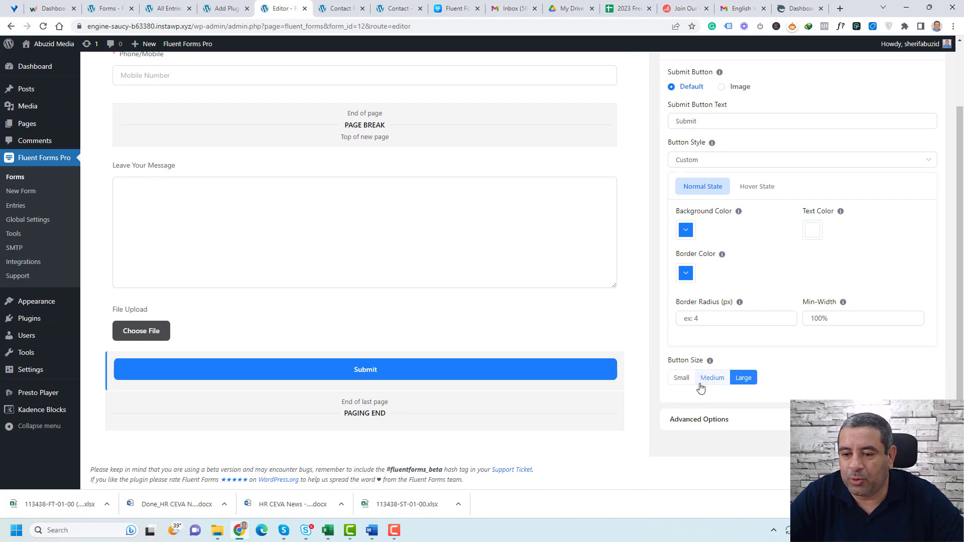
left_click(741, 381)
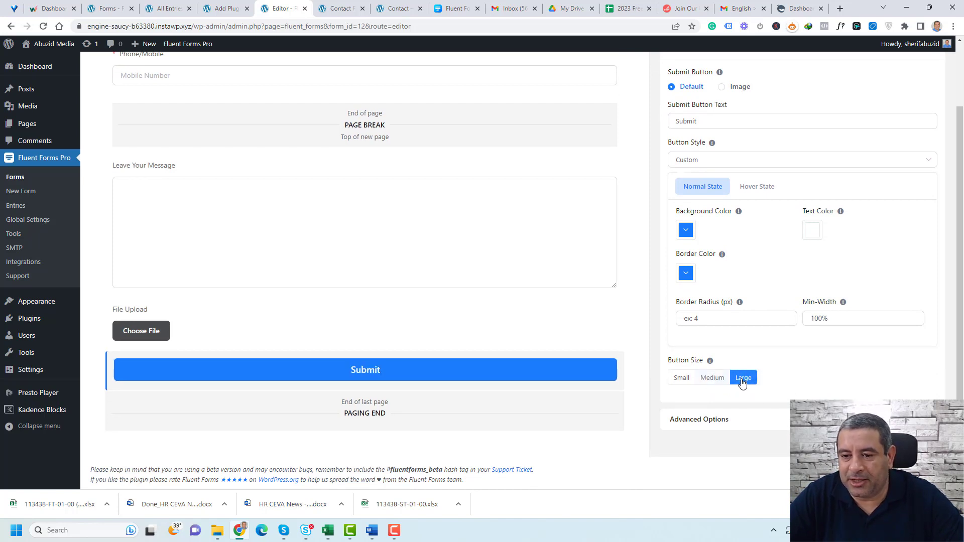
Step: Give the custom Submit button a dark red background, rgba(133, 34, 34, 1), and a black border
left_click(685, 230)
left_click(716, 287)
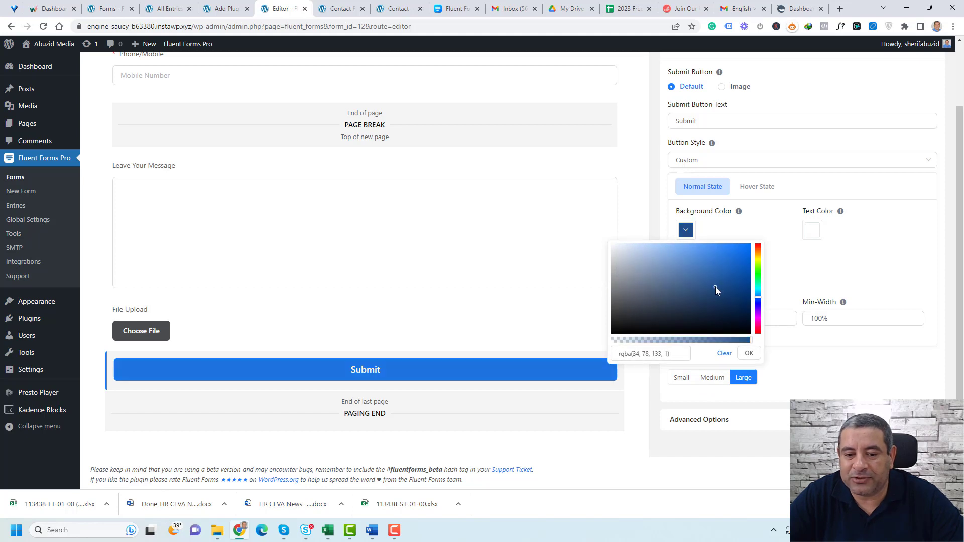
left_click(758, 327)
left_click_drag(760, 329, 761, 342)
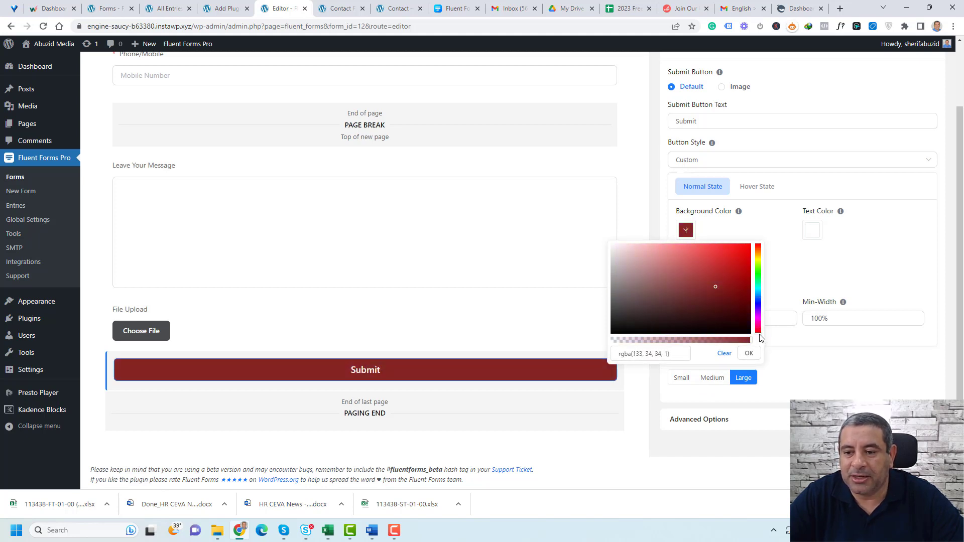
left_click(759, 232)
left_click(685, 273)
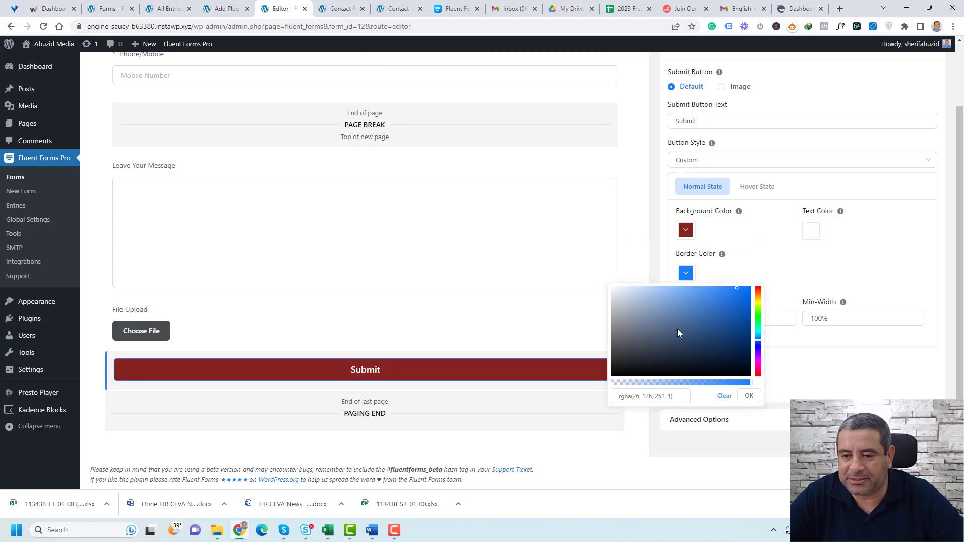
left_click_drag(678, 333, 611, 377)
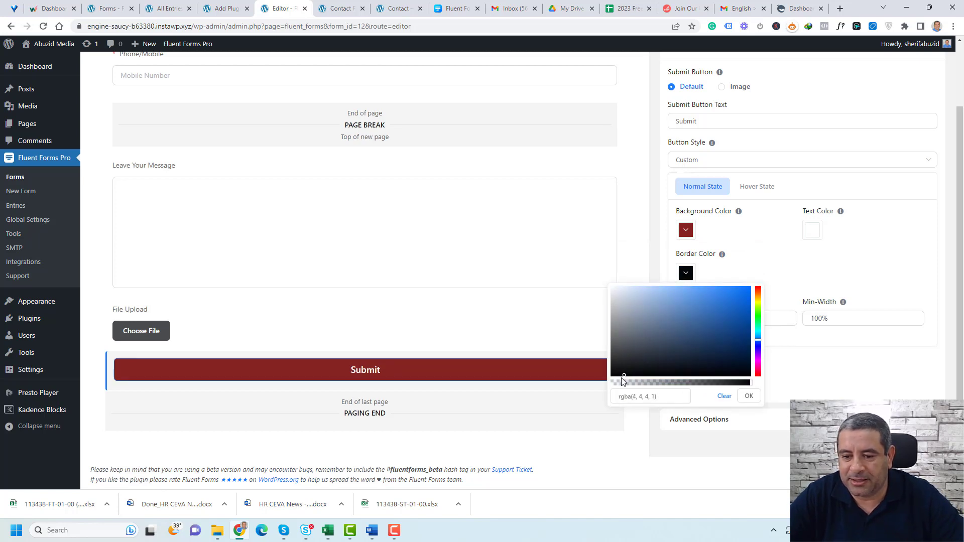
left_click(773, 277)
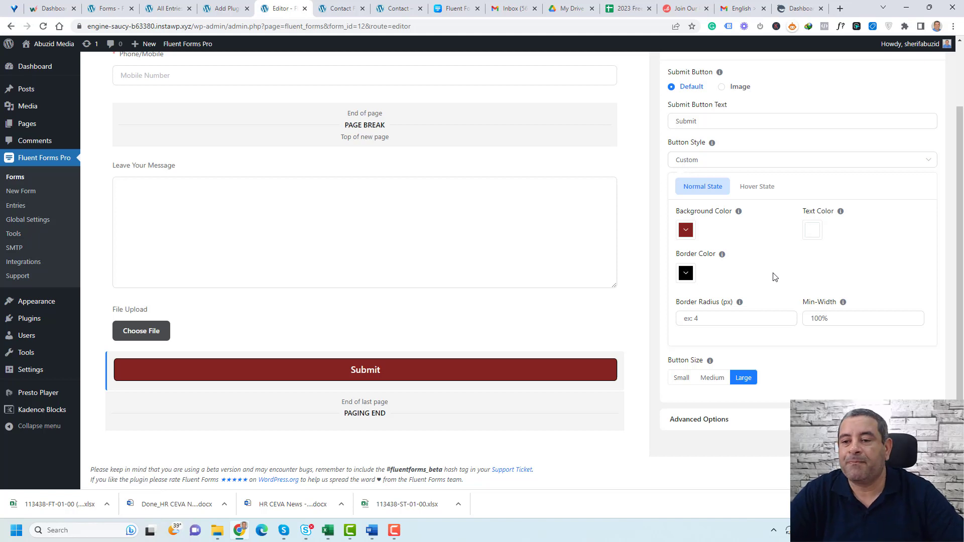
Step: Review the Next button options of the first page break, checking the Image type and returning to Default
scroll(775, 277, "up", 2)
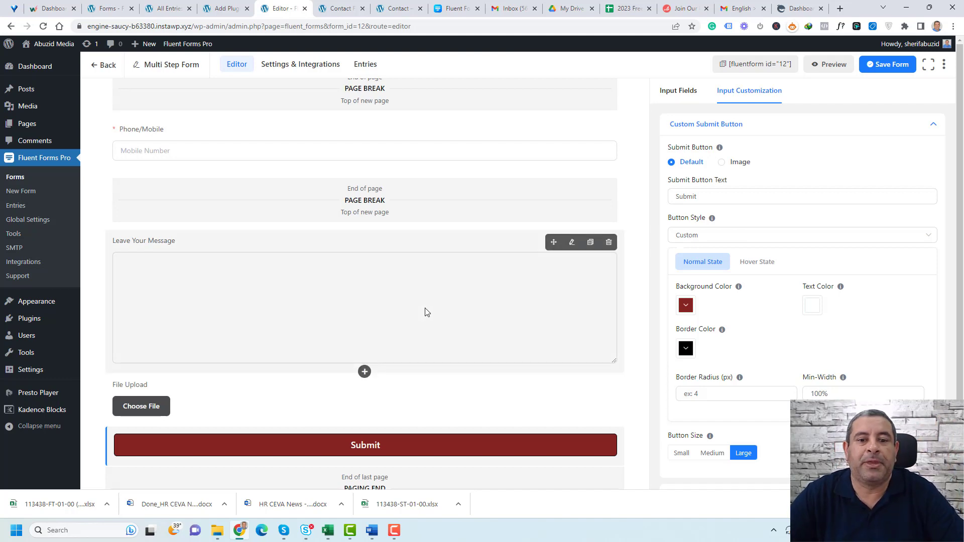
scroll(426, 312, "up", 7)
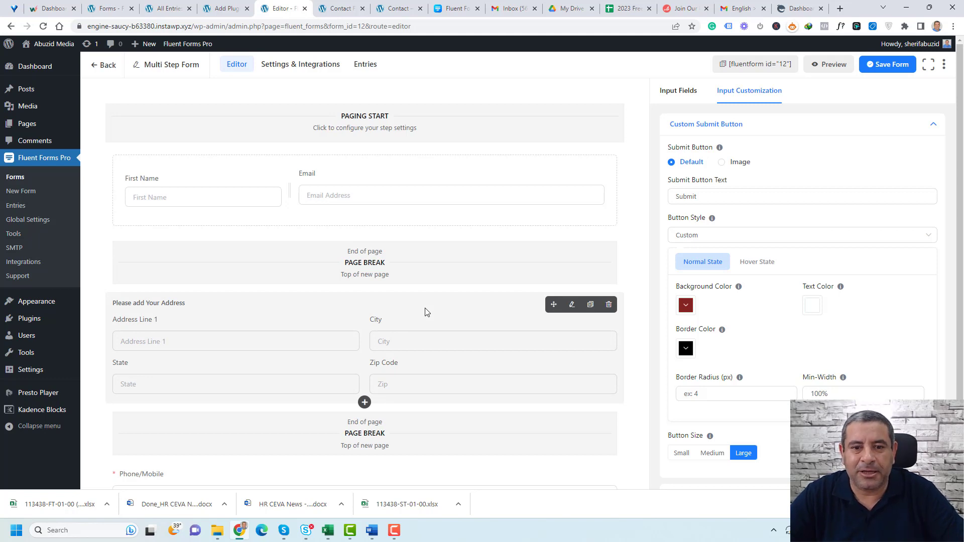
left_click(405, 248)
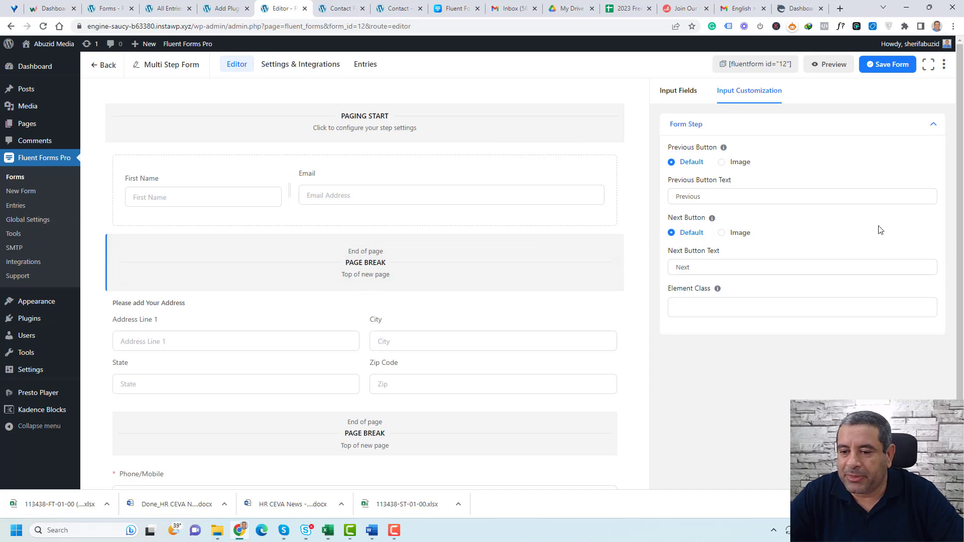
left_click(730, 269)
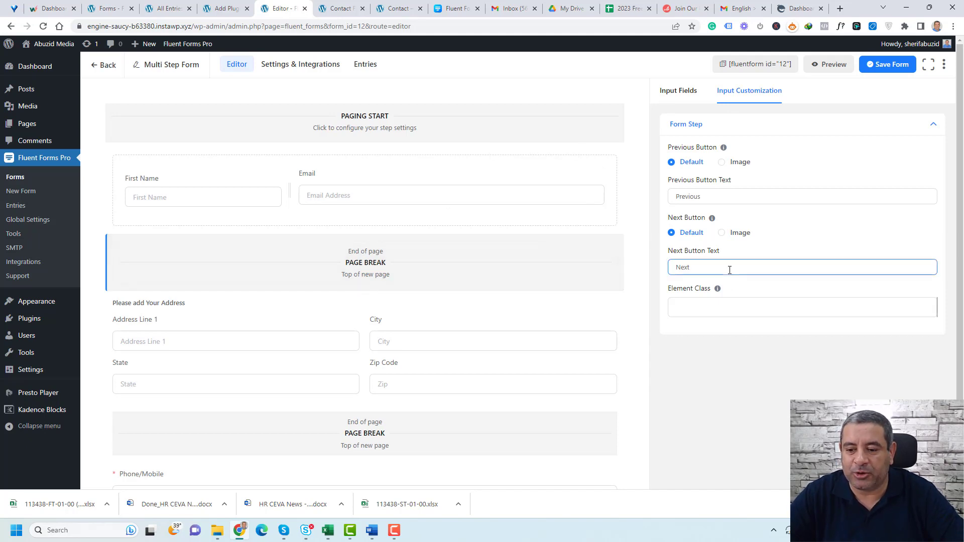
double_click(730, 269)
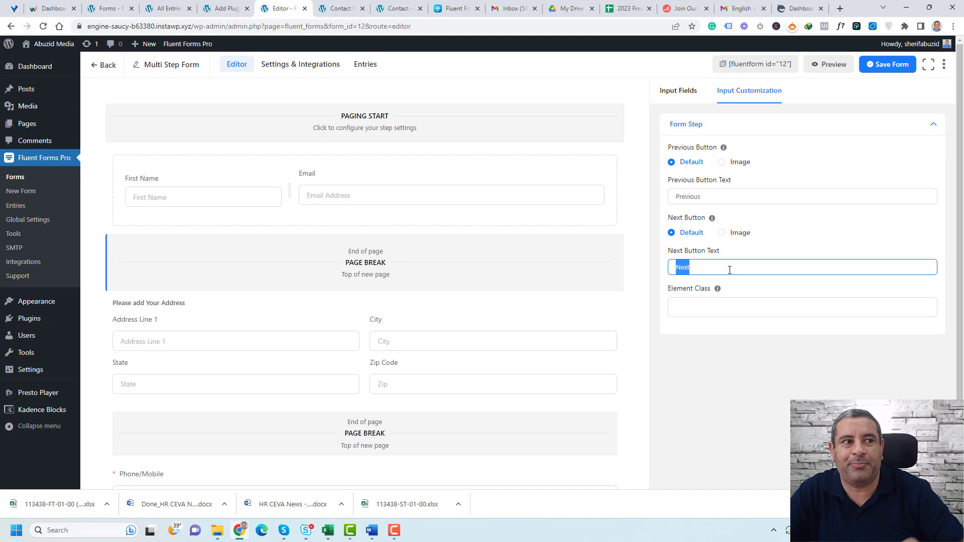
left_click(722, 235)
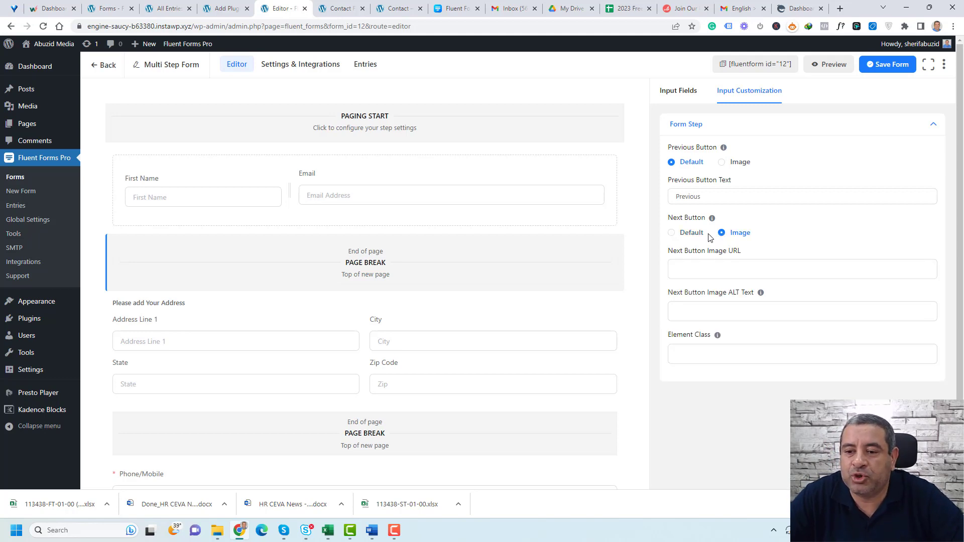
left_click(671, 233)
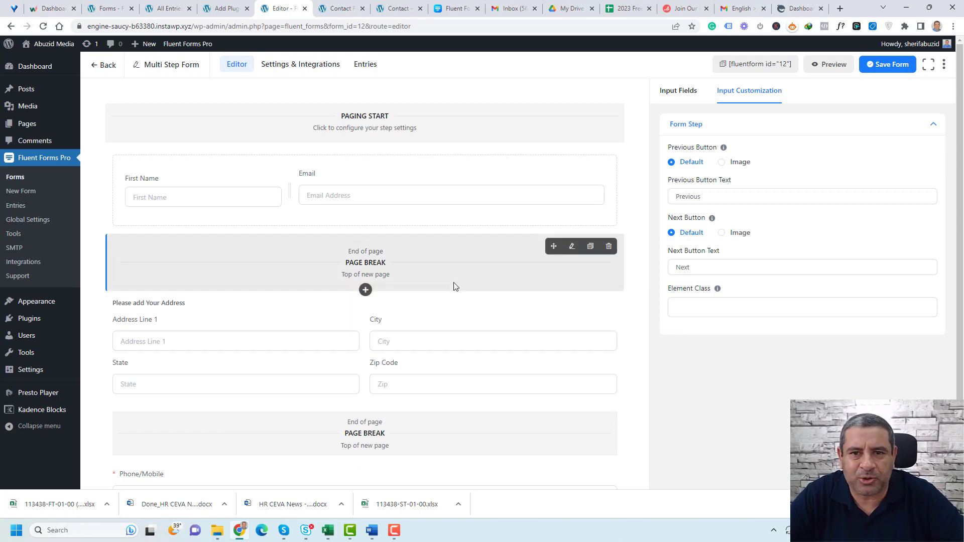
Step: Save the form and preview it in a new browser tab, advancing through its steps to the Phone step
left_click(896, 70)
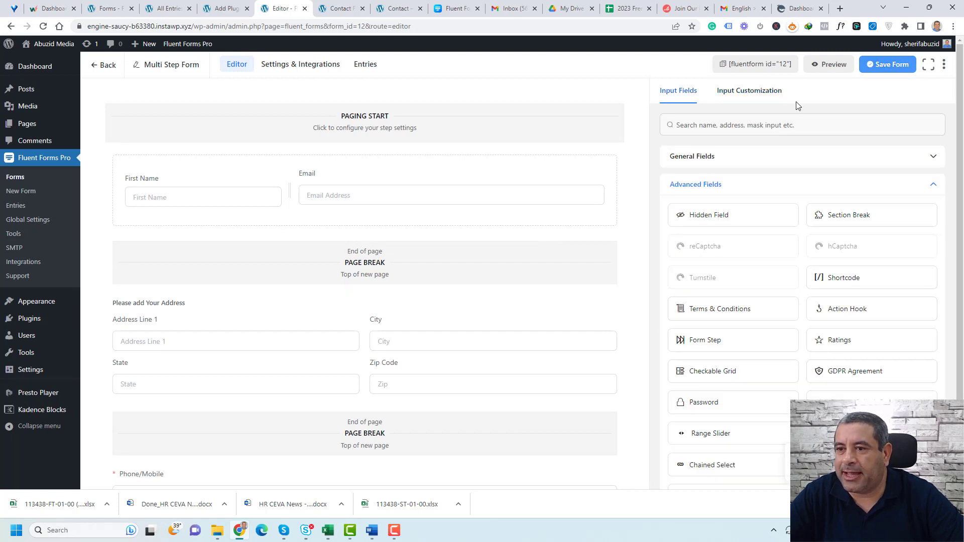
right_click(834, 72)
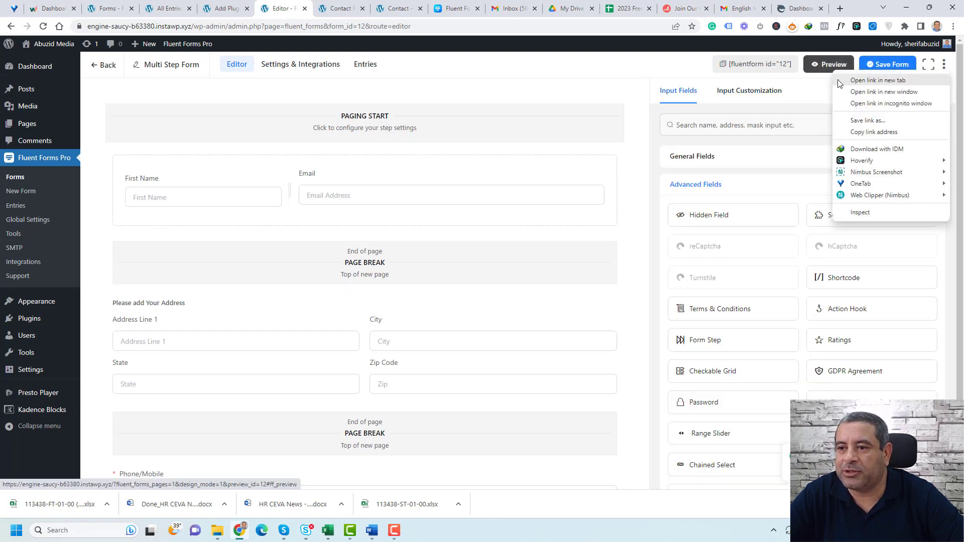
left_click(877, 80)
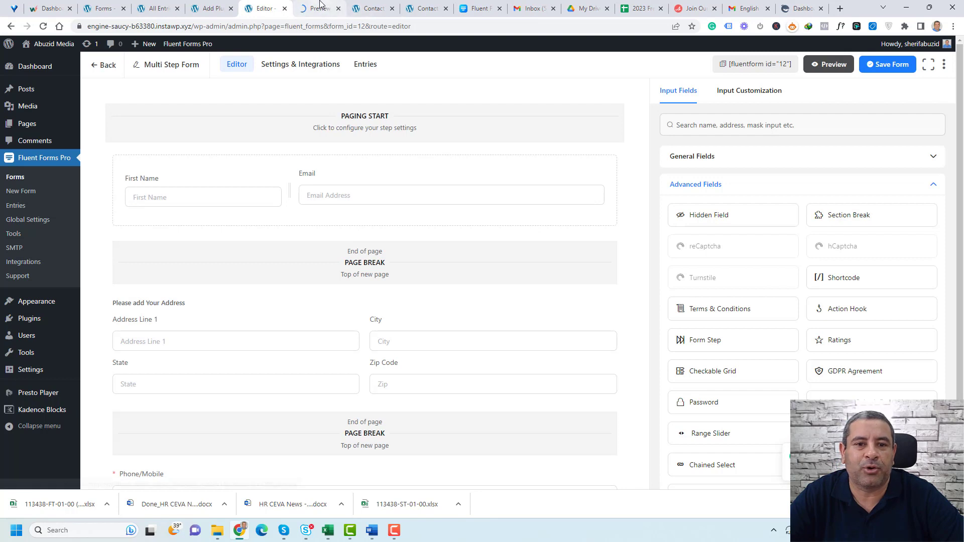
left_click(320, 8)
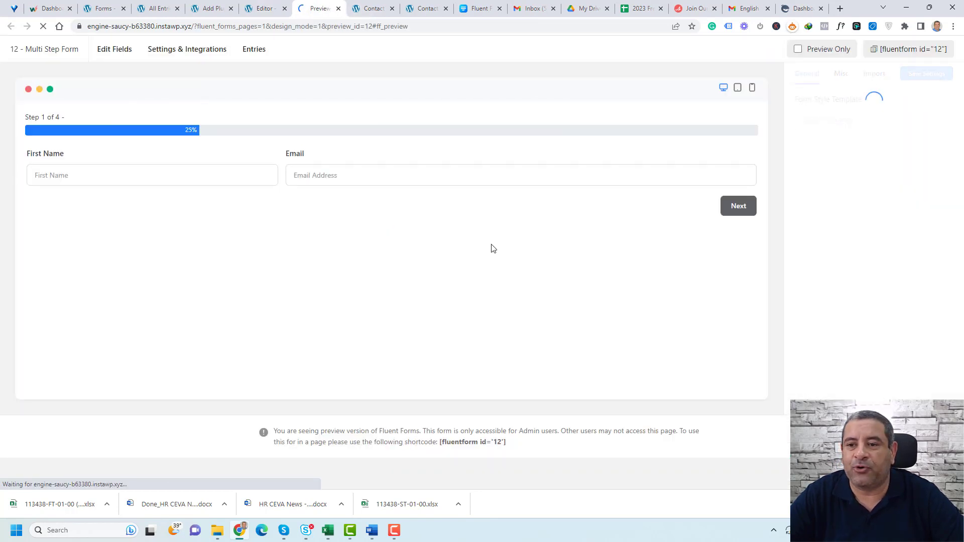
left_click(745, 212)
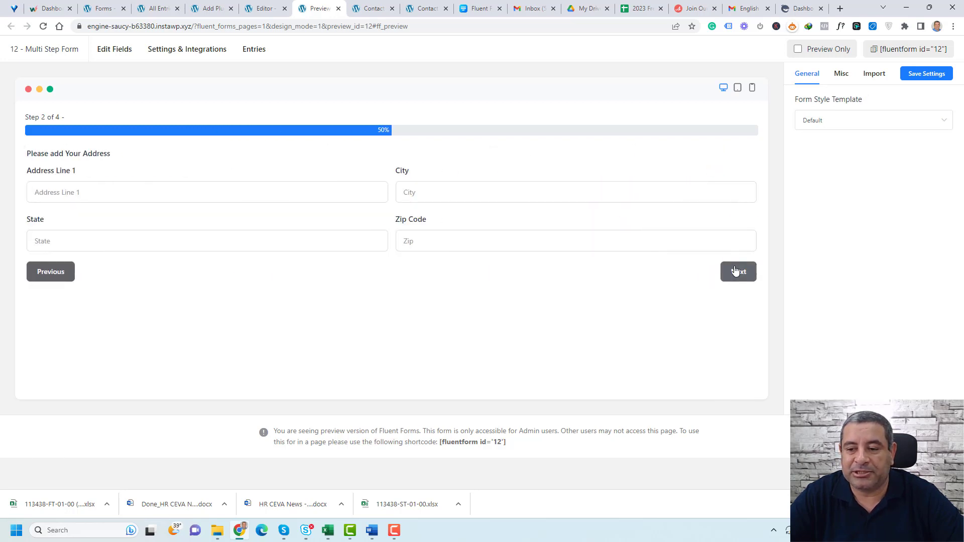
left_click(736, 272)
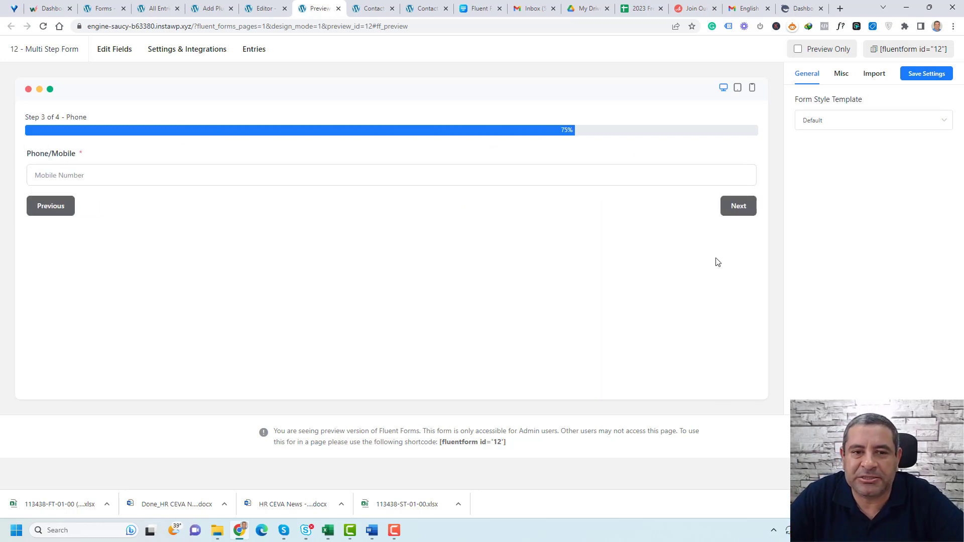
Step: Open the list of all WordPress pages from the site's dashboard
left_click(214, 5)
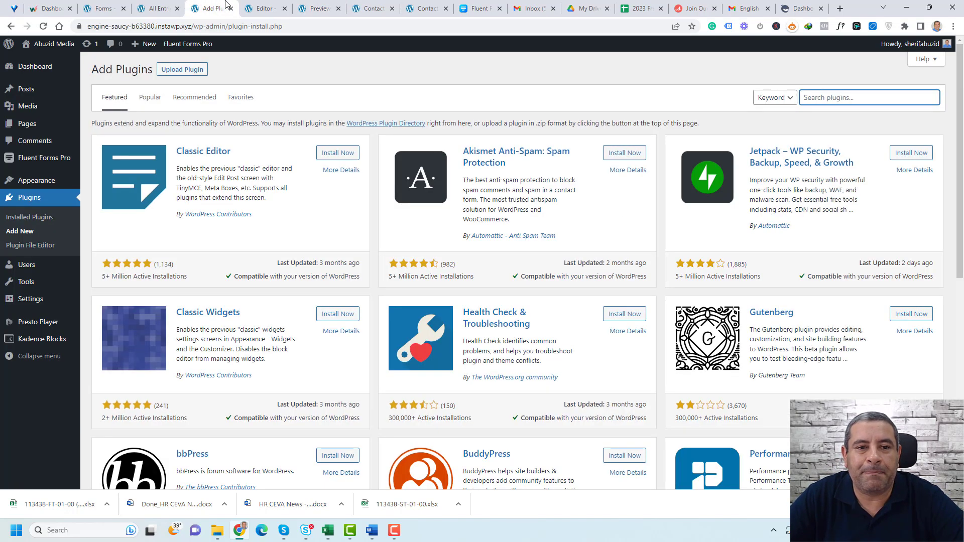
left_click(261, 7)
left_click(306, 6)
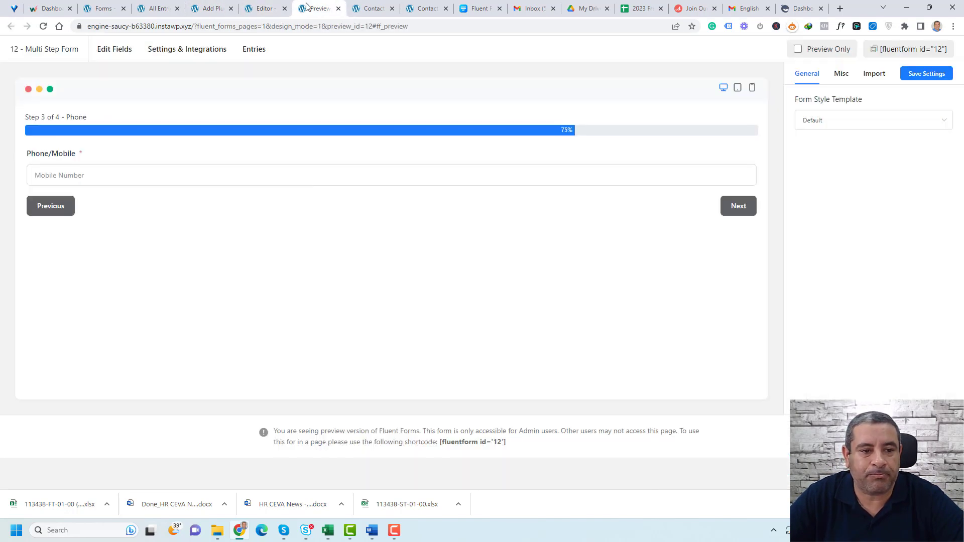
left_click(372, 8)
mouse_move(59, 49)
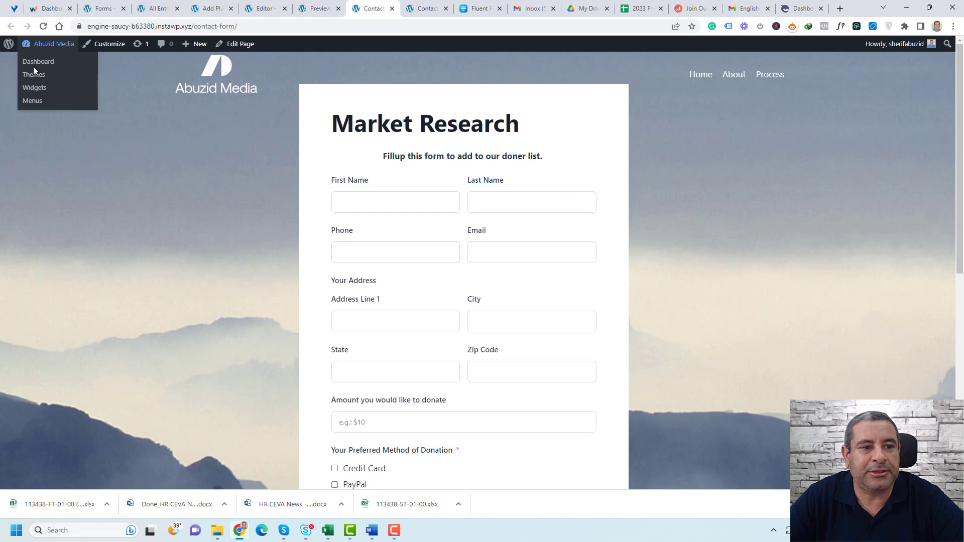
left_click(34, 62)
mouse_move(58, 160)
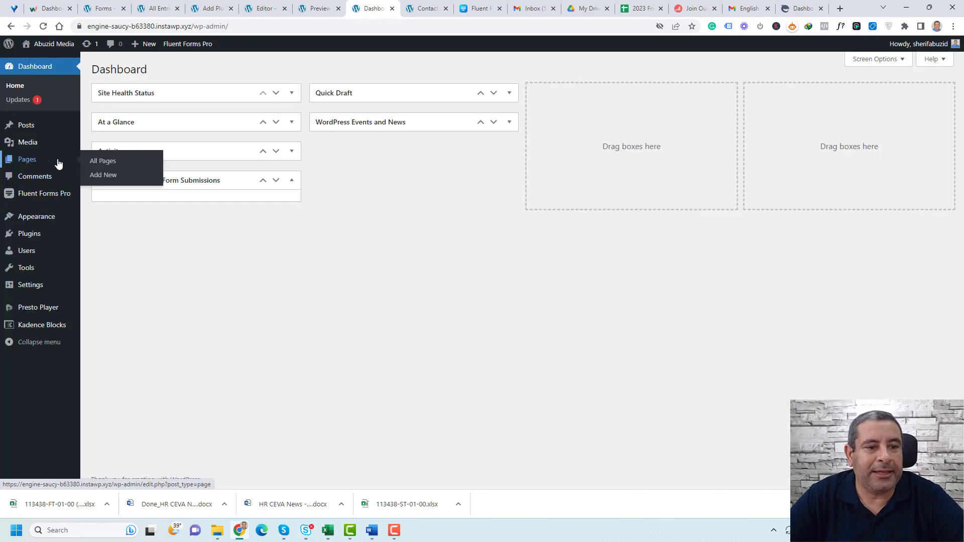
left_click(92, 160)
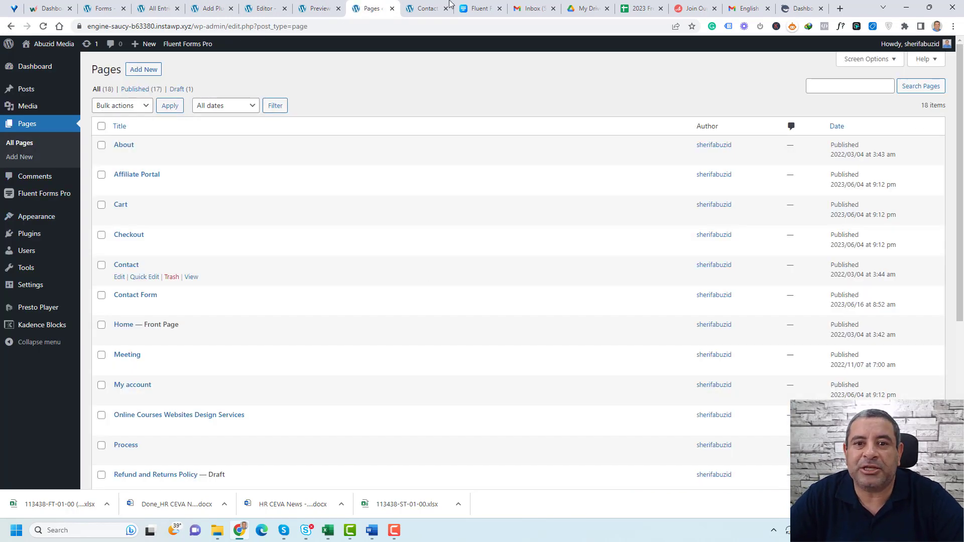
Step: Open the Contact page for editing in a new browser tab
left_click(427, 8)
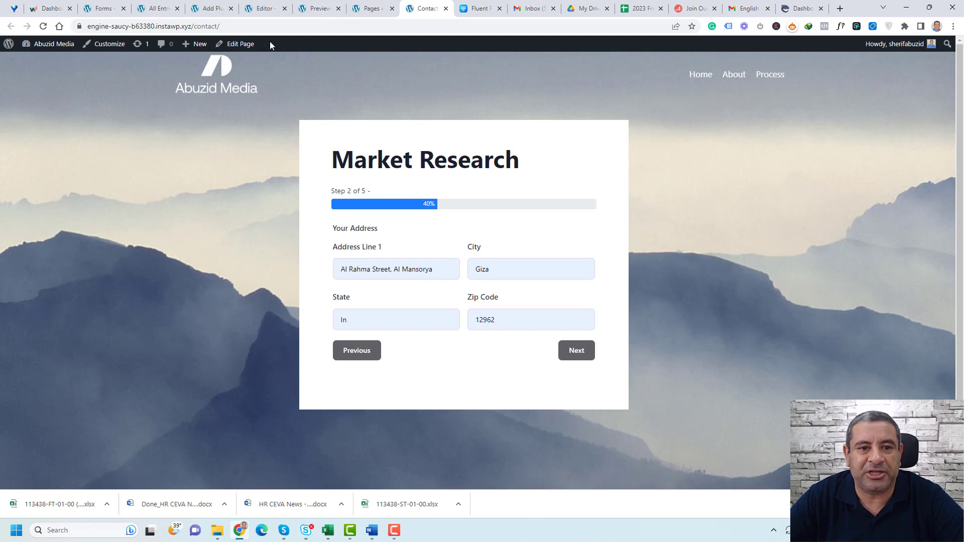
right_click(251, 46)
left_click(281, 56)
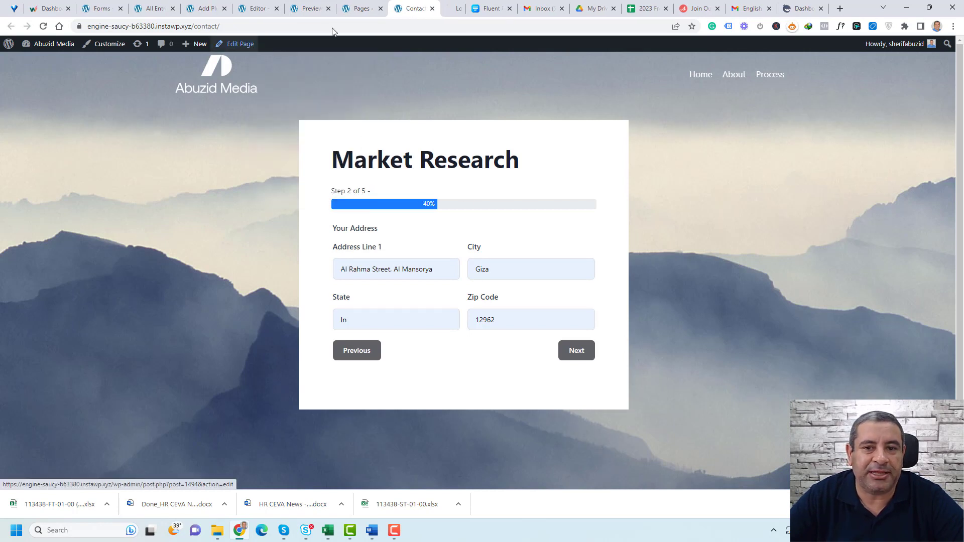
left_click(461, 6)
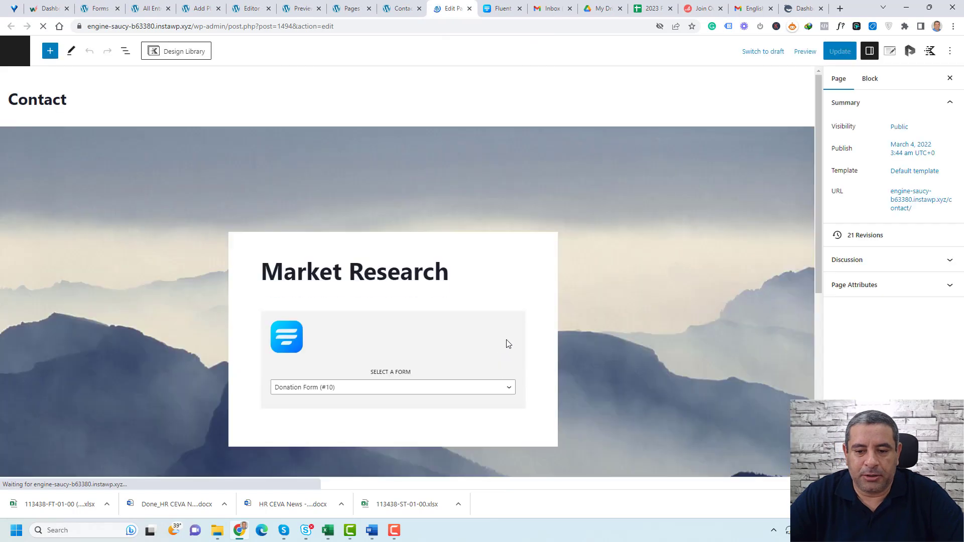
Step: Remove the Fluent Forms block holding Donation Form (#10) from the Contact page
left_click(497, 334)
left_click(361, 297)
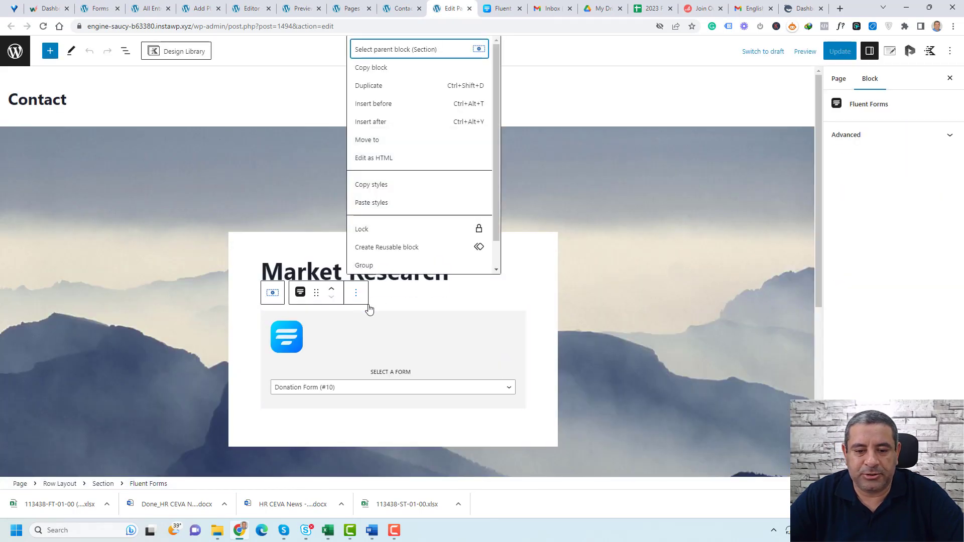
scroll(388, 260, "down", 3)
left_click(389, 261)
Step: Insert a new Fluent Forms block below the Market Research heading
left_click(466, 335)
key("Return")
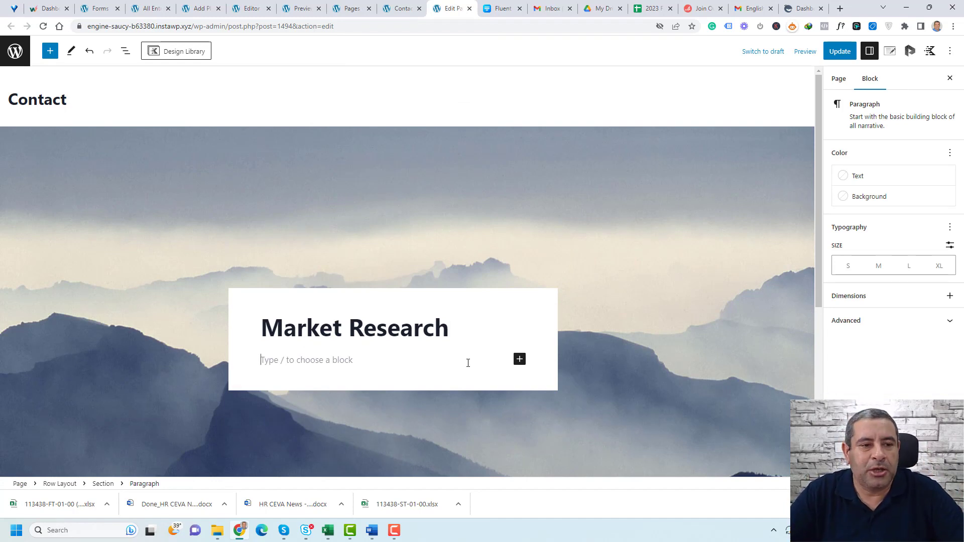
left_click(519, 359)
type("fluent for")
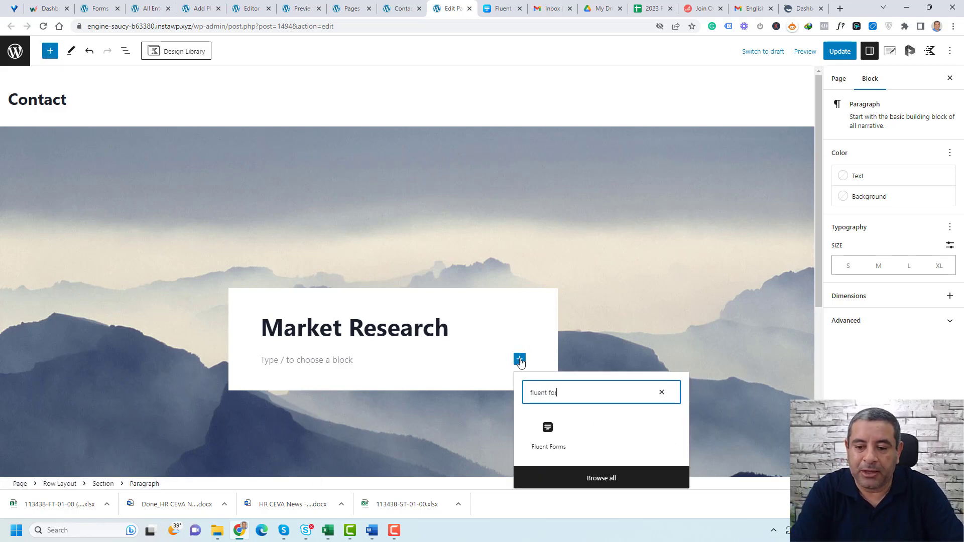
type("m")
left_click(555, 444)
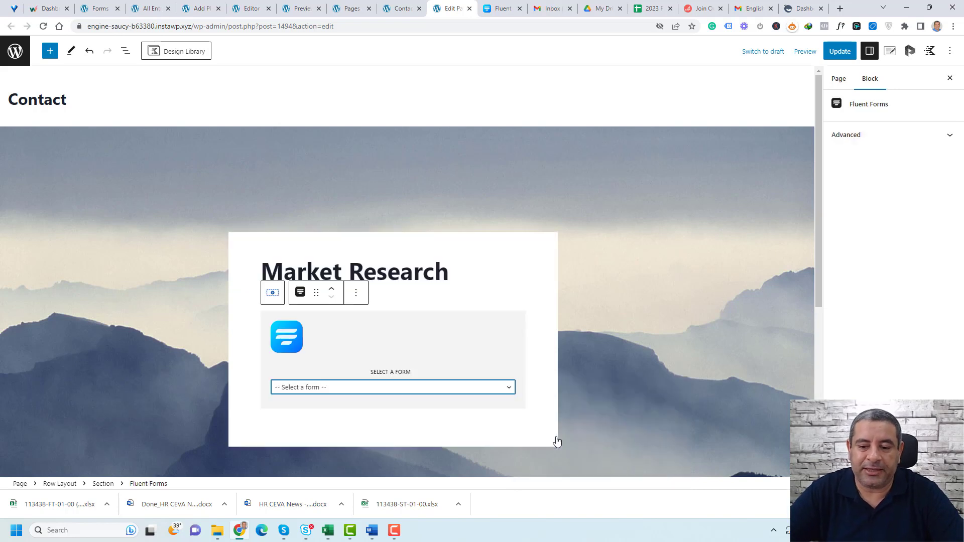
Step: Select Multi Step Form for the Fluent Forms block and update the Contact page
left_click(393, 393)
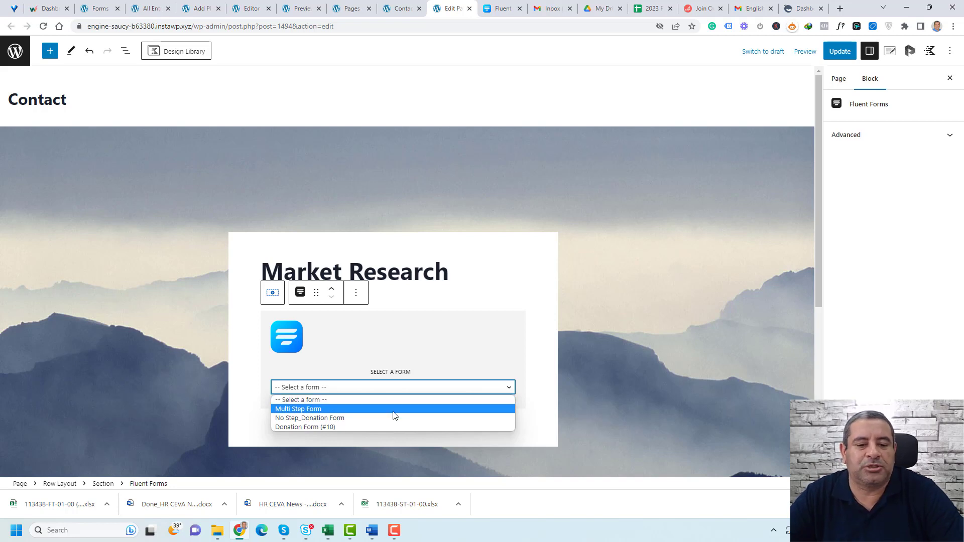
left_click(393, 410)
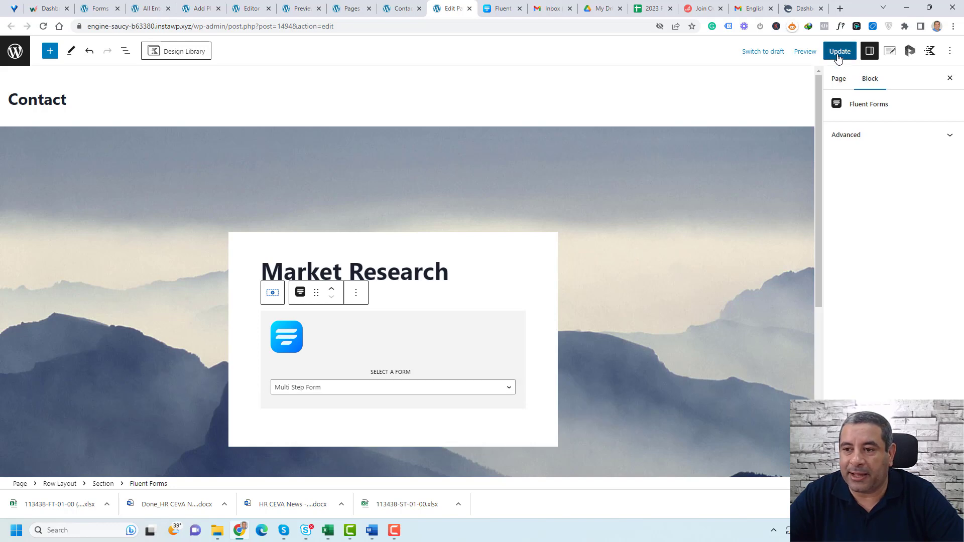
left_click(841, 51)
Step: Open the updated live Contact page in a new browser tab and switch to it
right_click(93, 456)
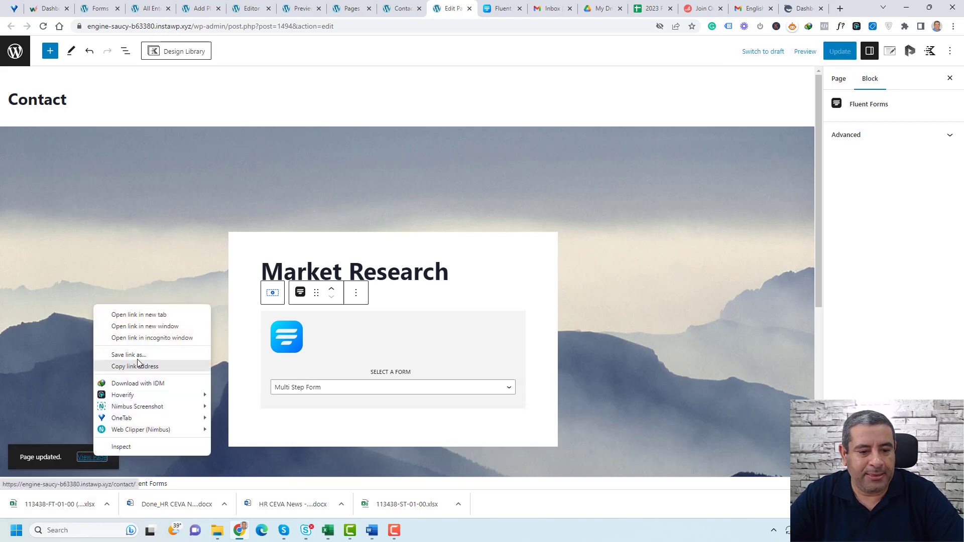
left_click(150, 315)
left_click(475, 8)
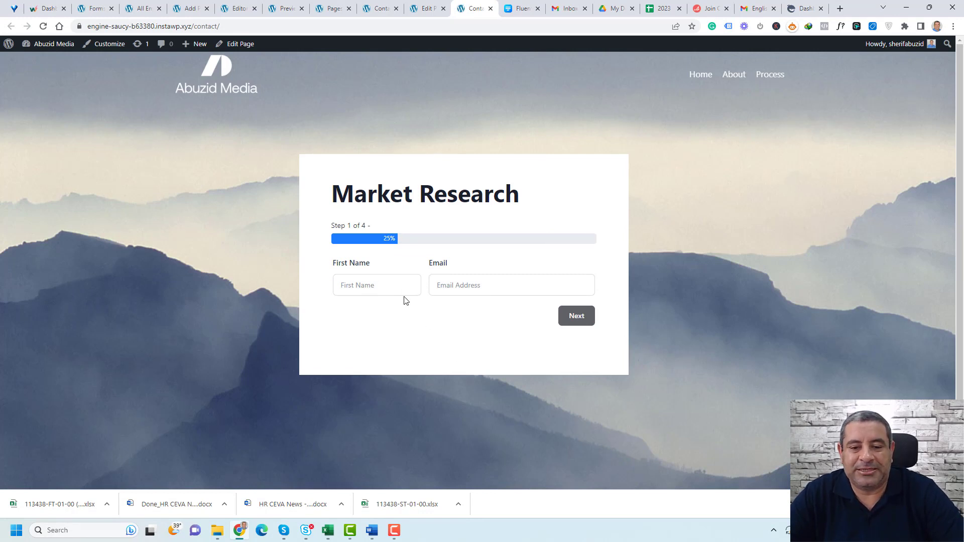
Step: Test the live Market Research form by filling in the first name and email, then advancing past the address page to the phone page
left_click(385, 283)
left_click(476, 271)
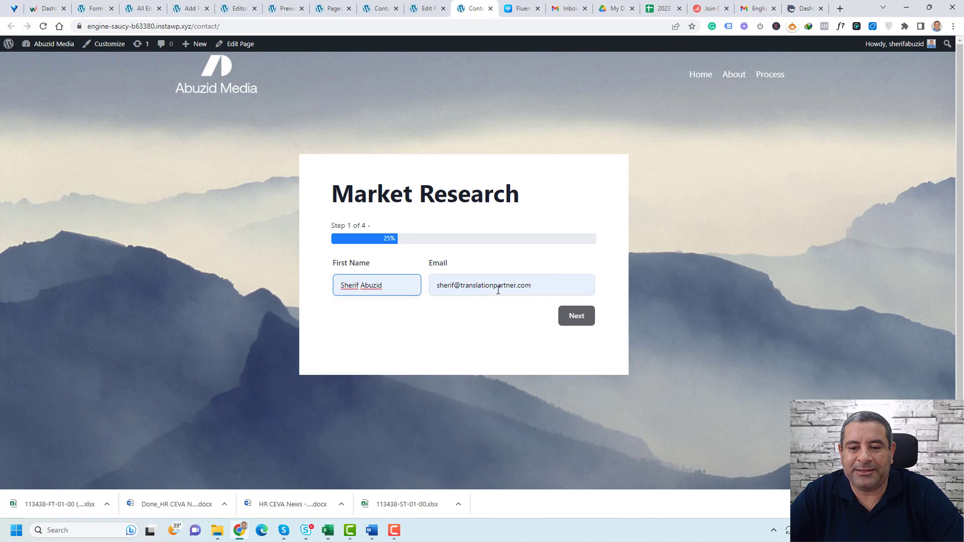
left_click(575, 321)
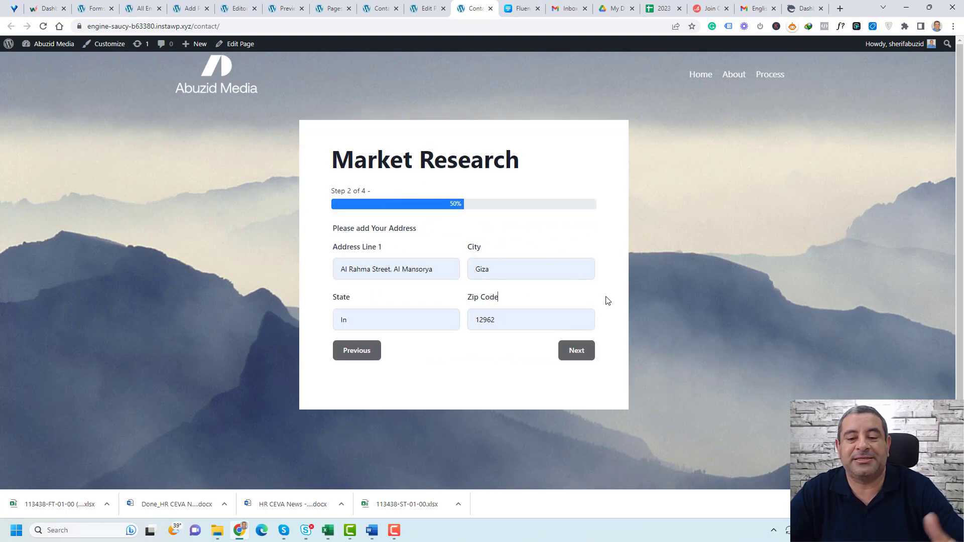
left_click(586, 357)
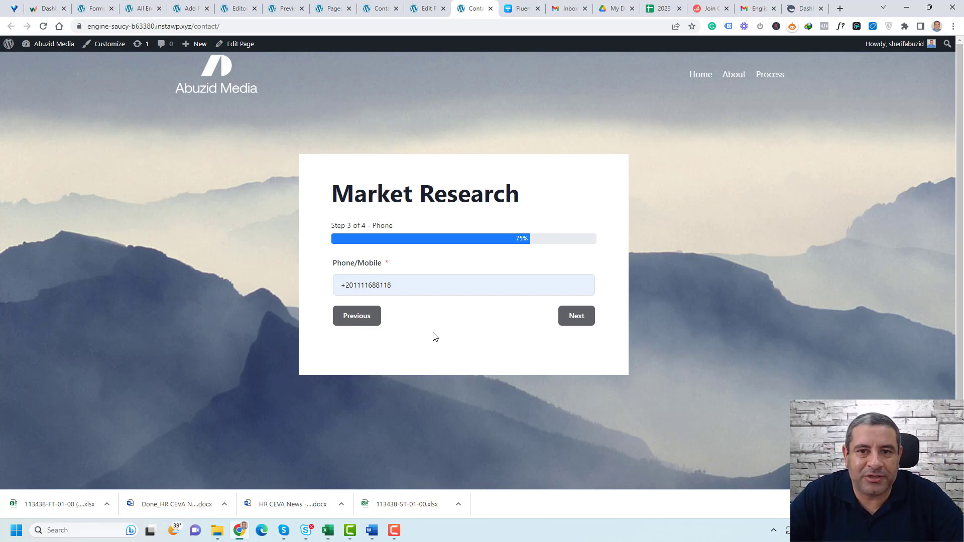
Step: Copy the Multi Step Form's shortcode from the form editor and return to the Contact page editor
left_click(238, 8)
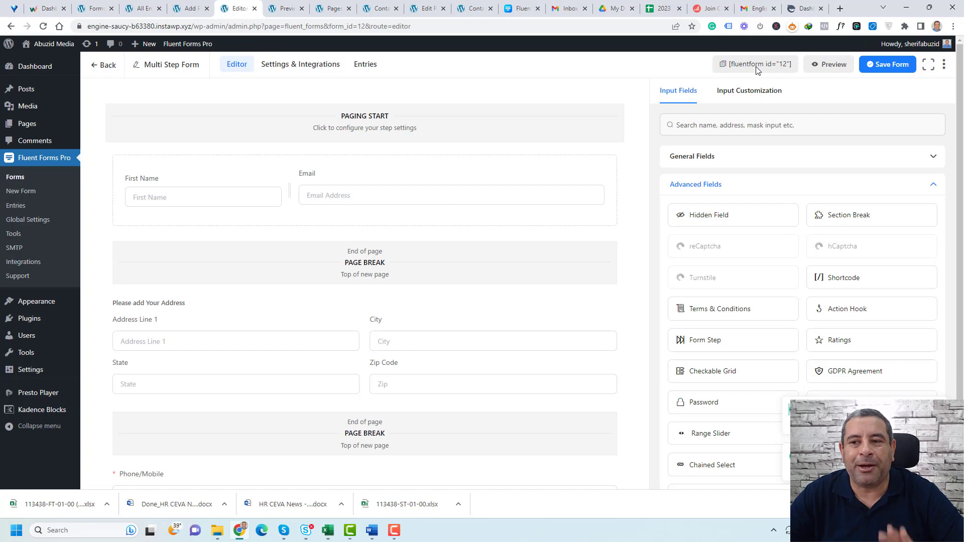
left_click(741, 66)
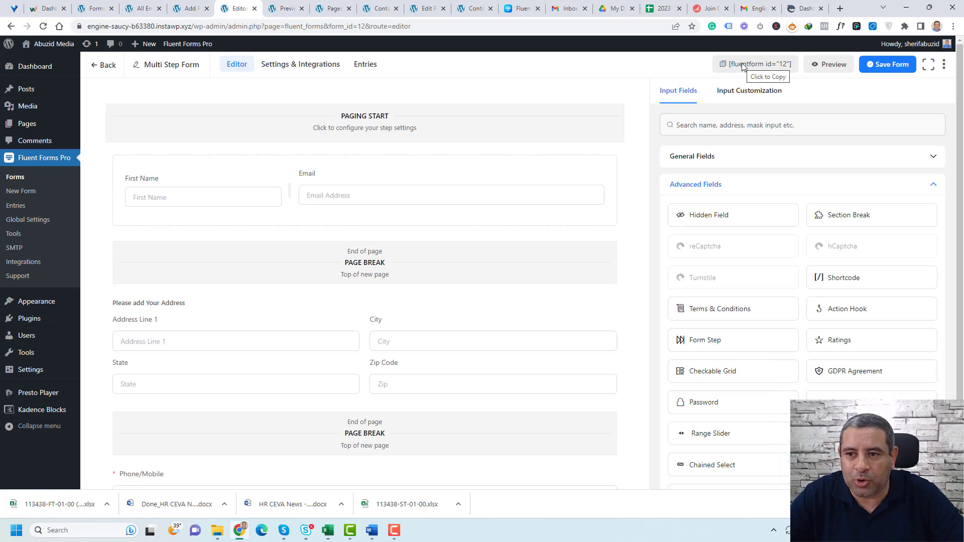
left_click(474, 8)
left_click(444, 5)
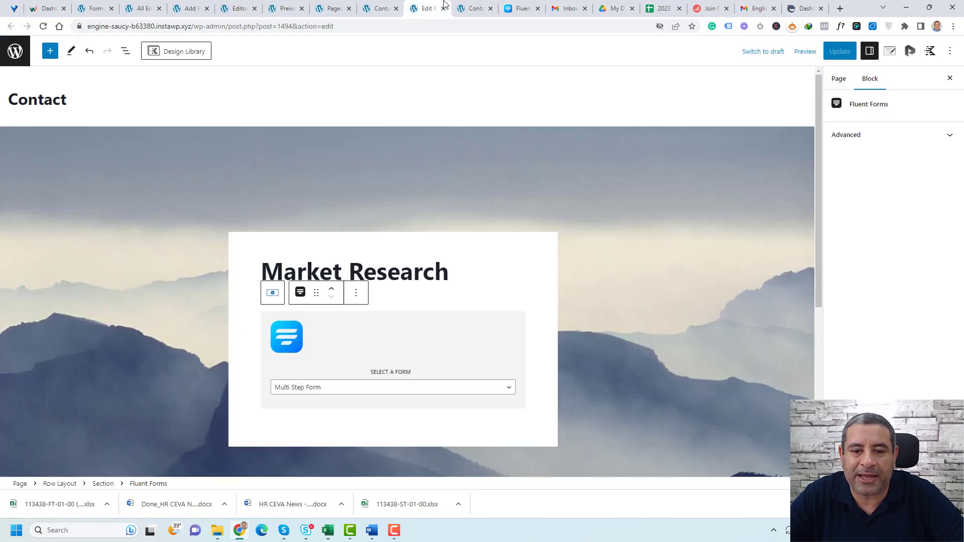
Step: Remove the Fluent Forms block holding Multi Step Form from the Contact page
left_click(500, 327)
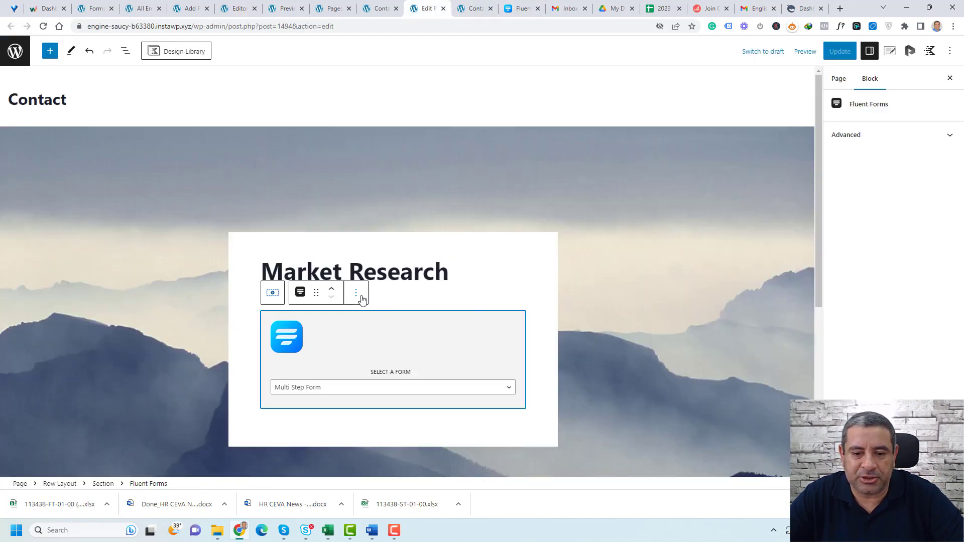
left_click(355, 292)
scroll(411, 260, "down", 1)
left_click(394, 261)
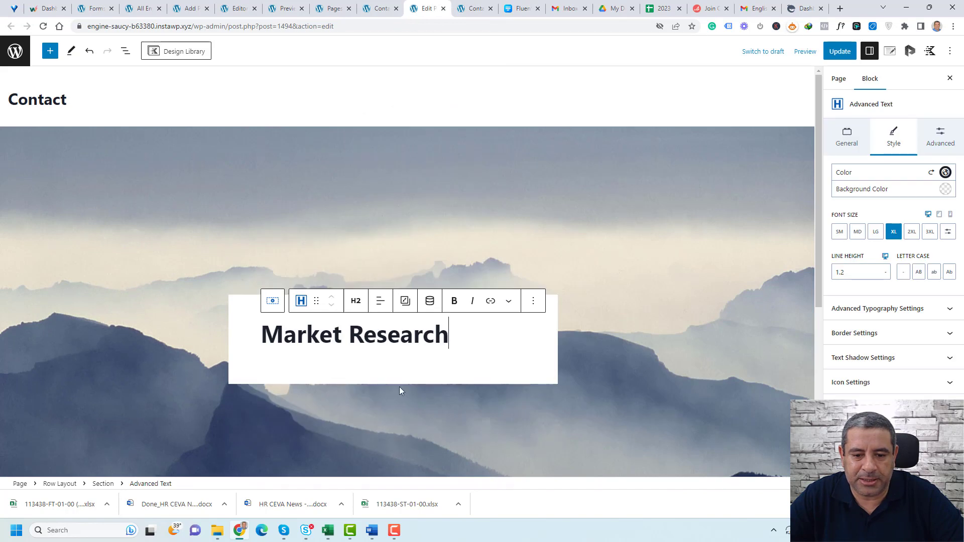
Step: Insert a Shortcode block below the Market Research heading and paste [fluentform id="12"] into it
left_click(442, 357)
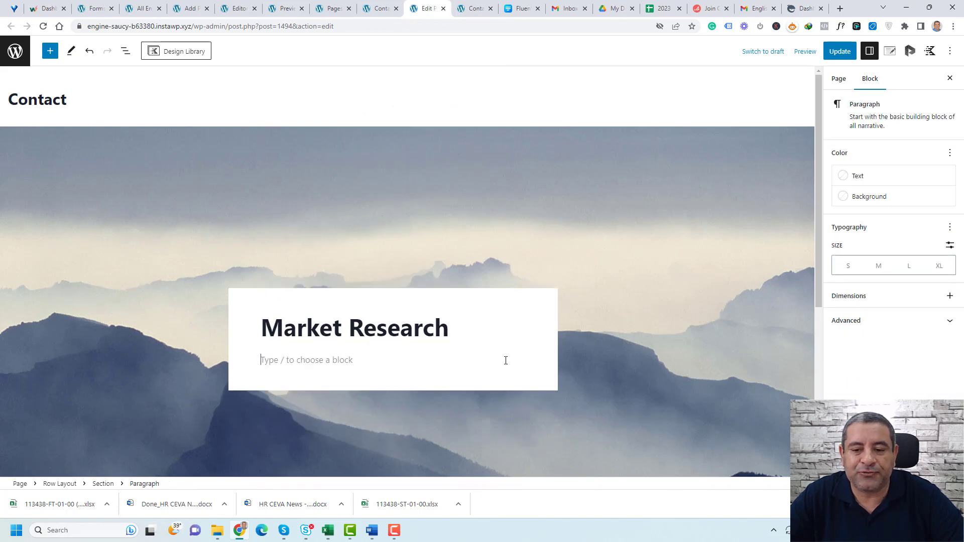
left_click(364, 340)
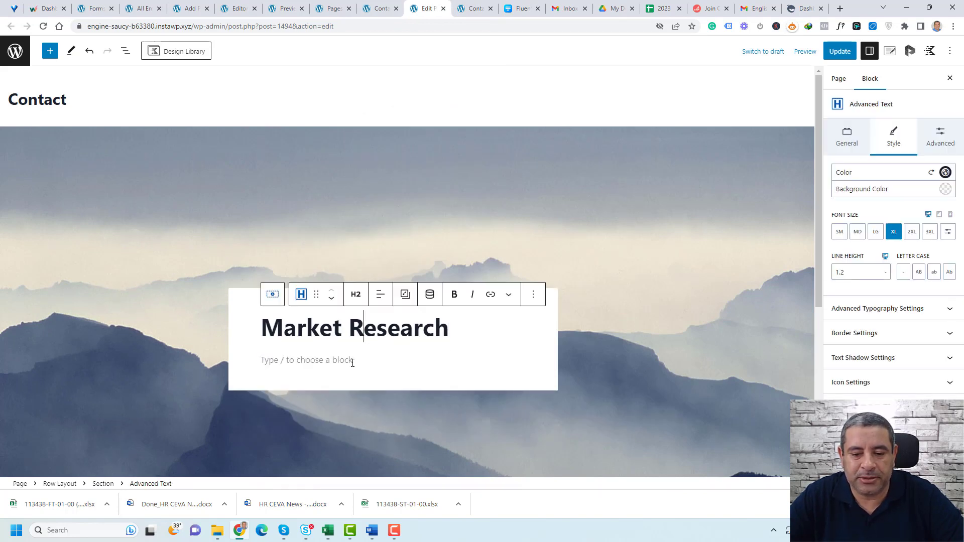
left_click(355, 360)
left_click(519, 360)
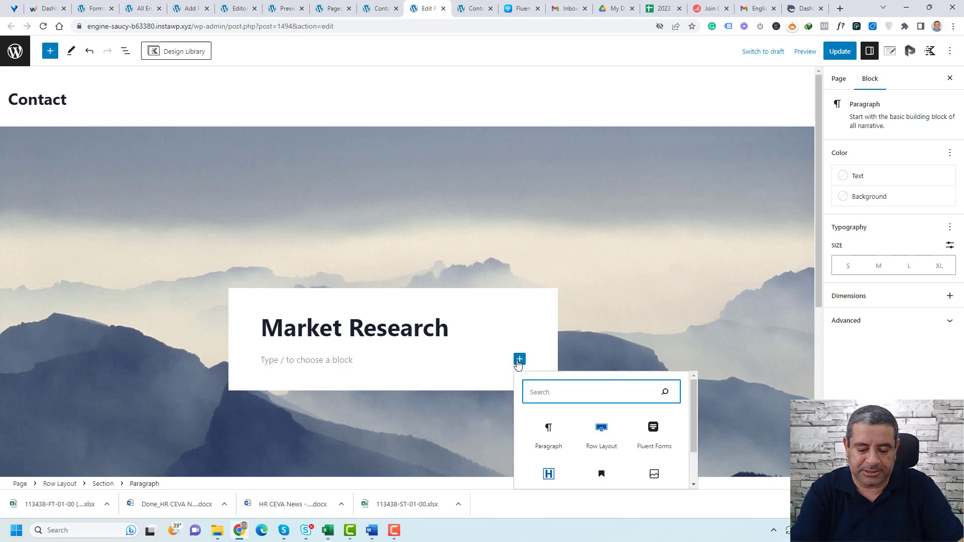
type("shor")
left_click(548, 435)
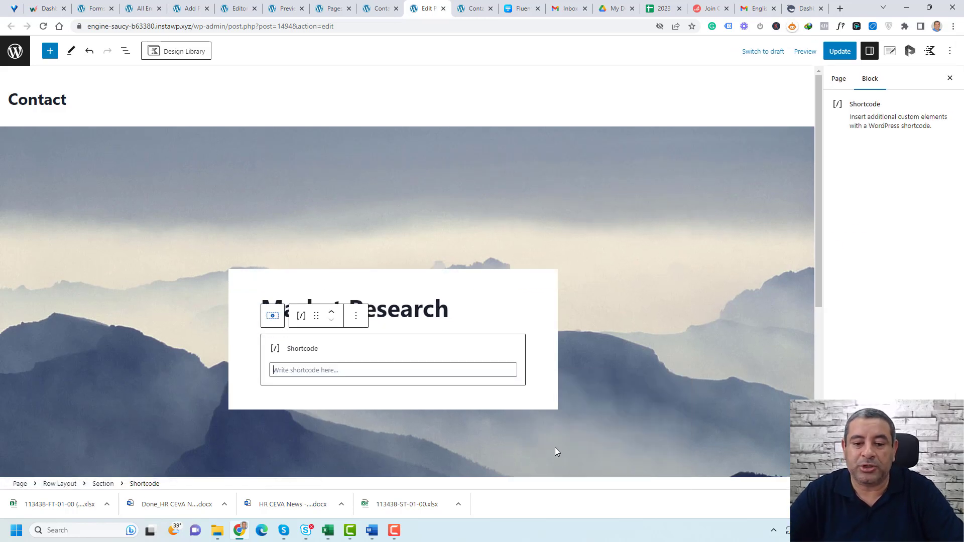
key("ctrl+v")
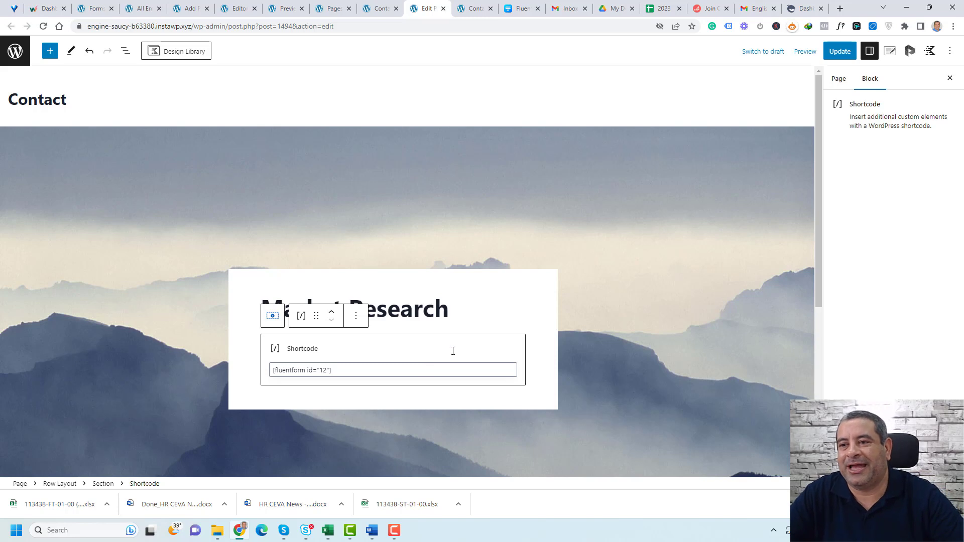
Step: Update the Contact page and reload its live version to check the shortcode-embedded form
left_click(839, 51)
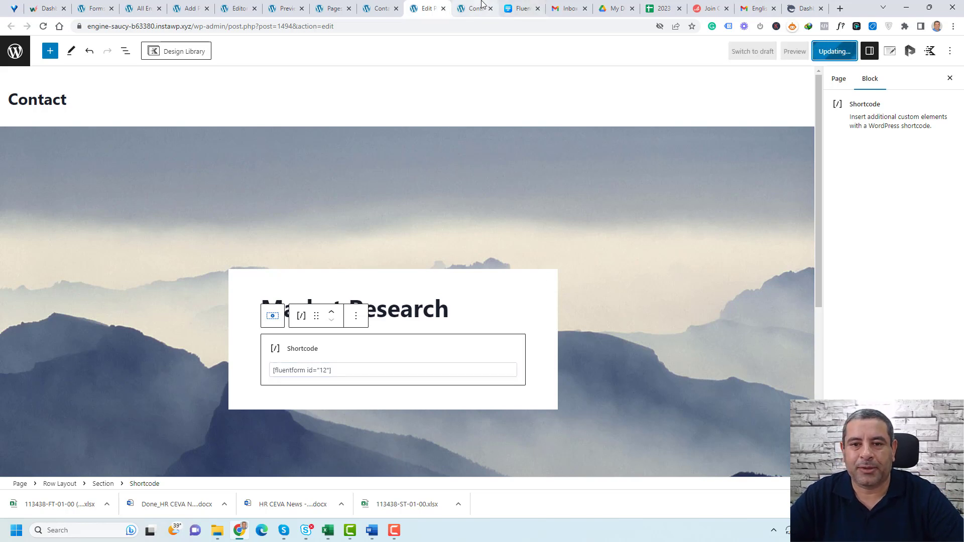
left_click(479, 6)
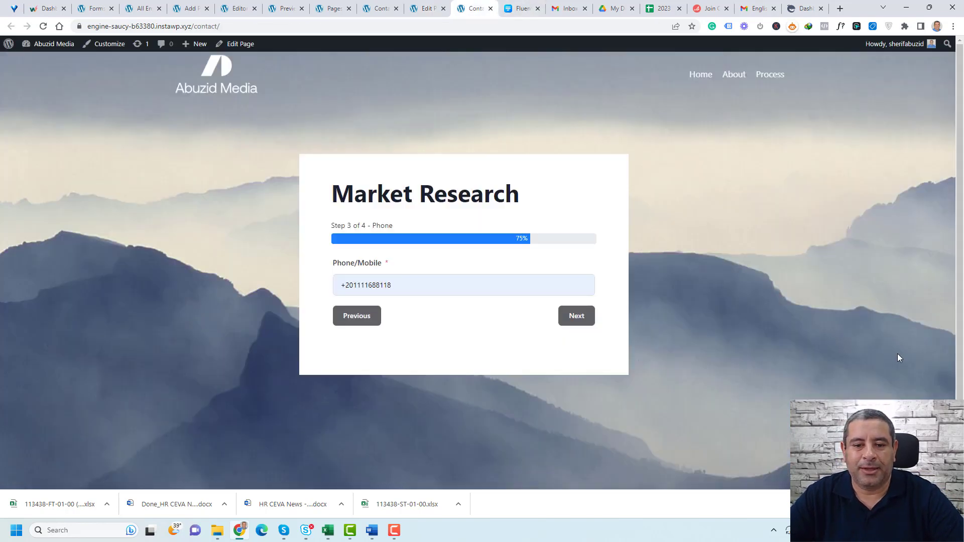
left_click(43, 26)
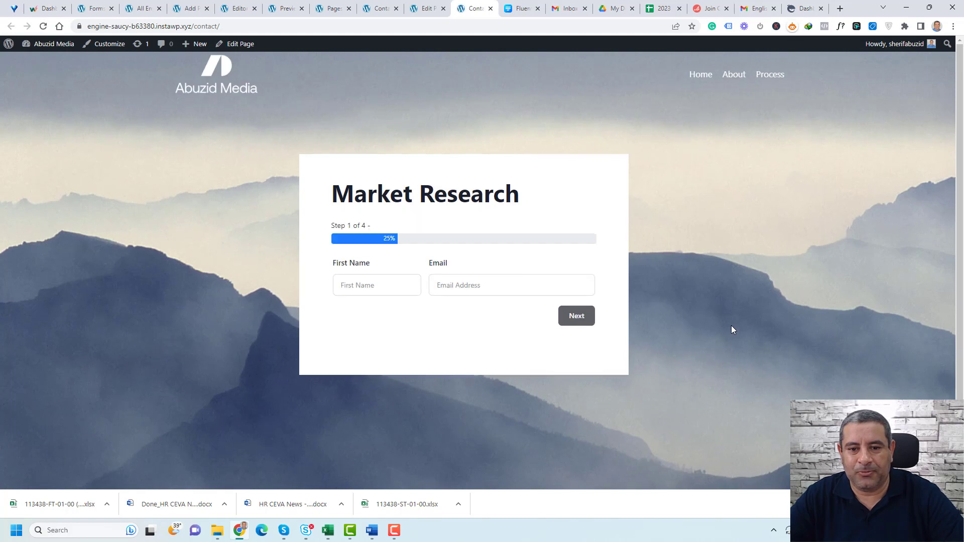